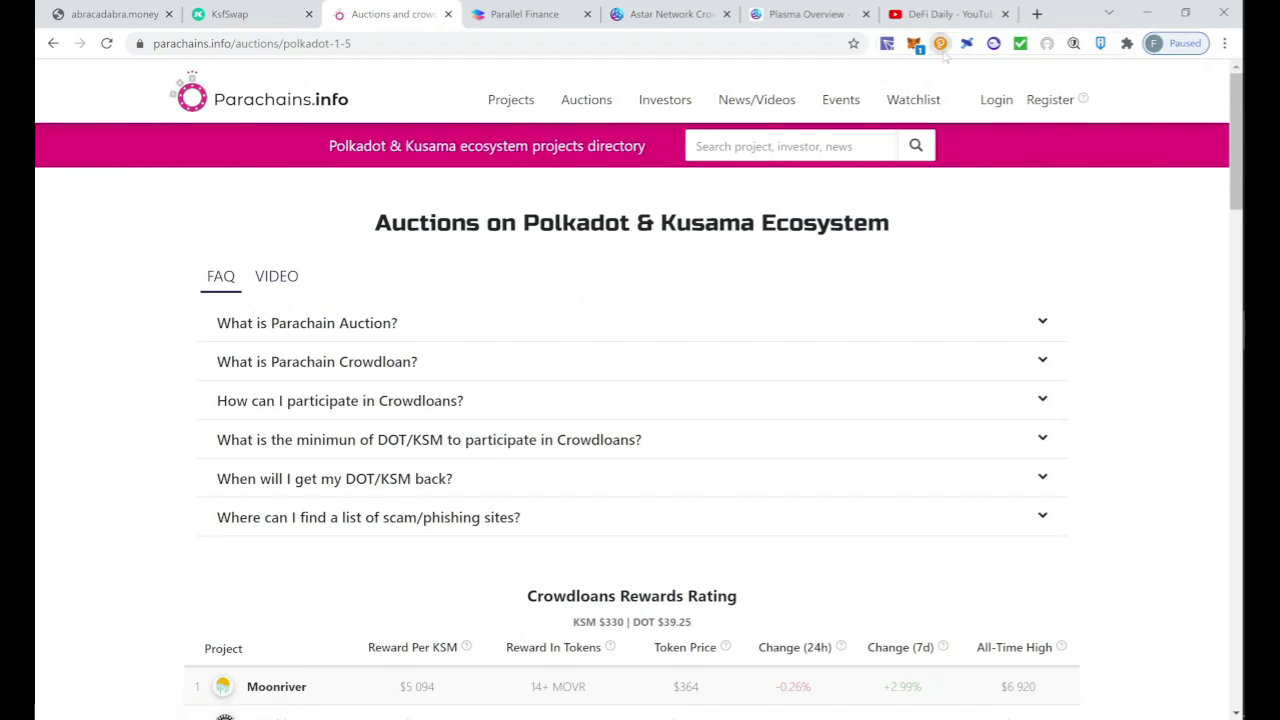
# - Check the accounts in the Polkadot wallet extension and open Parallel Finance's contribution page from the Polkadot crowdloans list
pyautogui.click(940, 45)
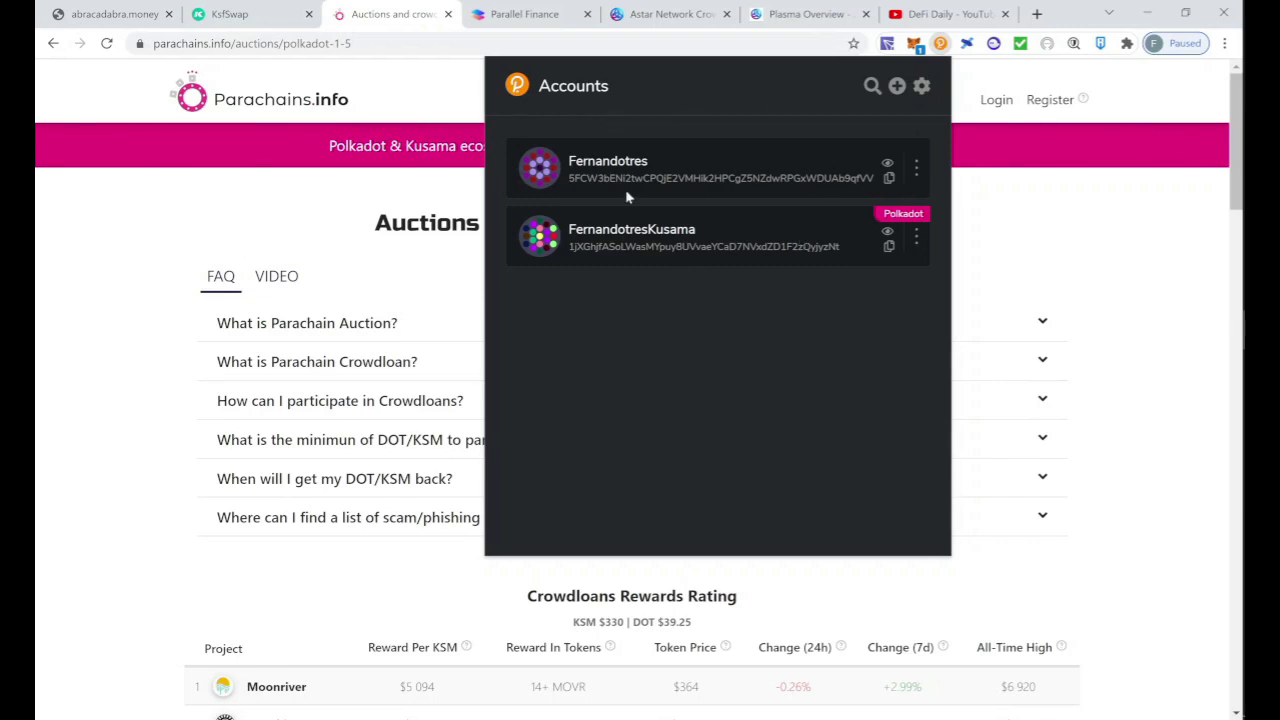
pyautogui.click(1142, 250)
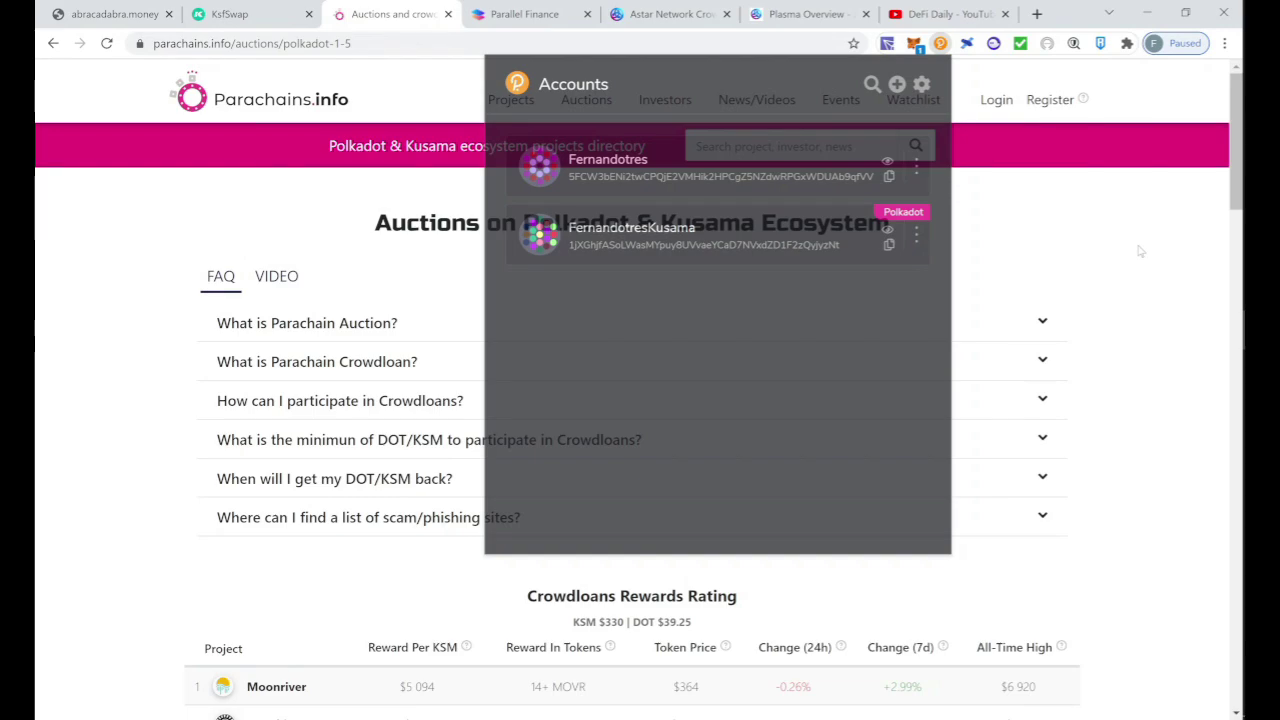
pyautogui.scroll(-4, 1140, 252)
pyautogui.scroll(-7, 1140, 252)
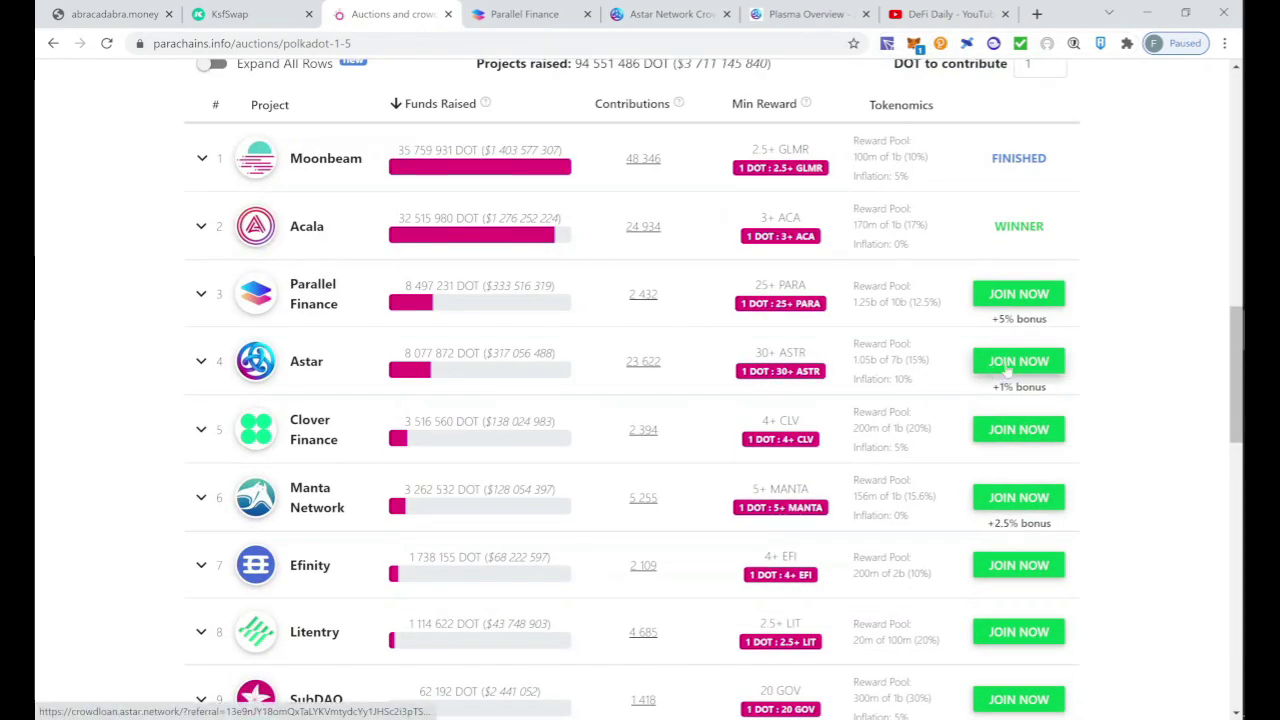
pyautogui.click(1018, 293)
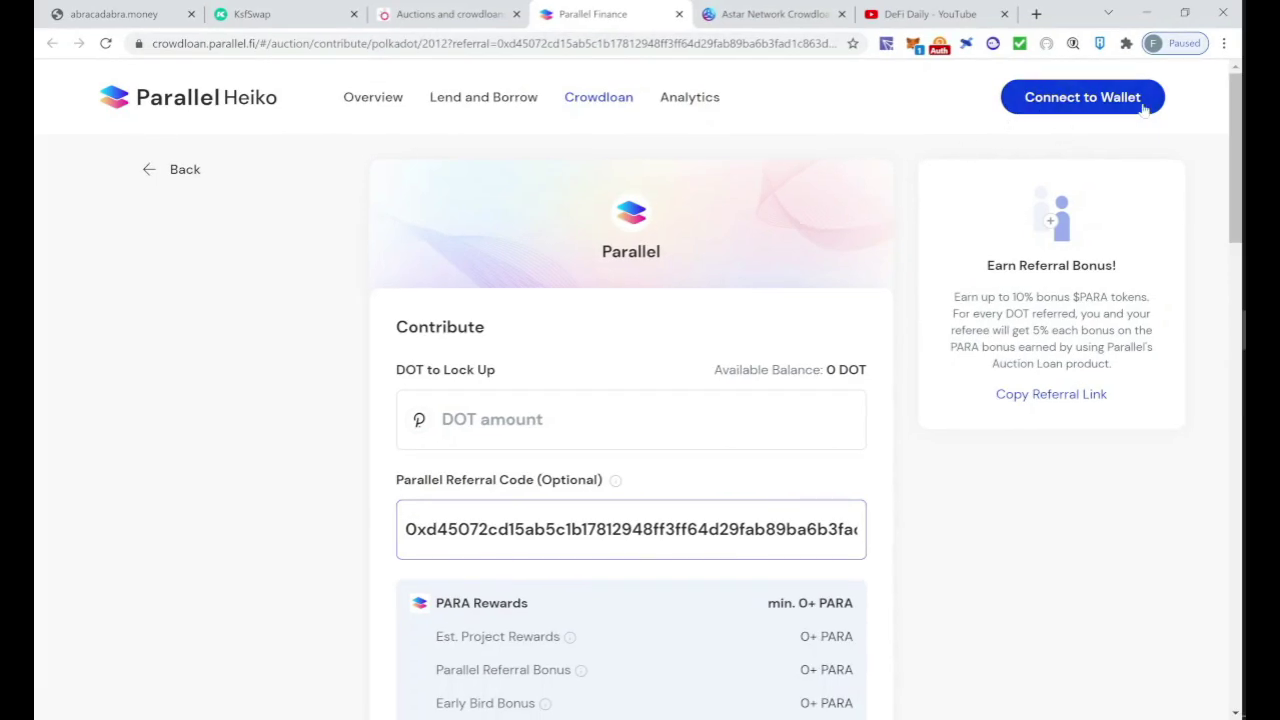
# - Connect the Polkadot wallet to the Parallel crowdloan site, allowing the Parallel Auction Dapp access to the accounts
pyautogui.click(1106, 108)
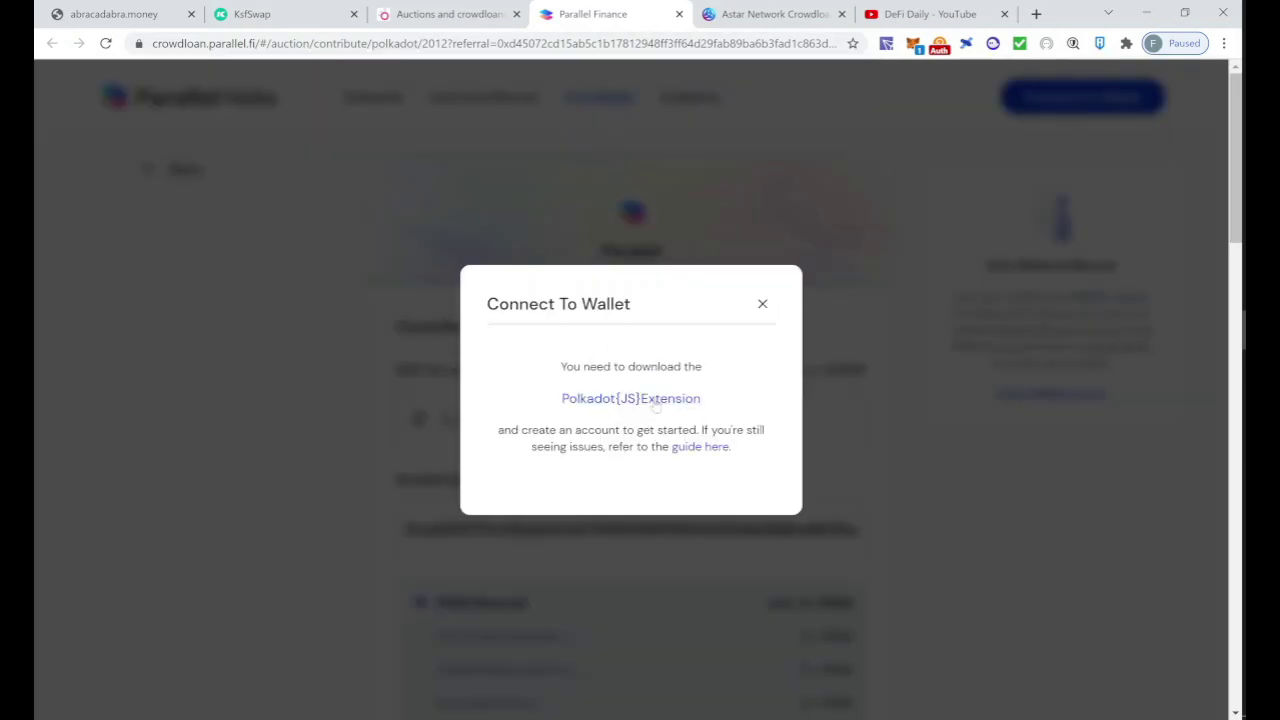
pyautogui.click(763, 305)
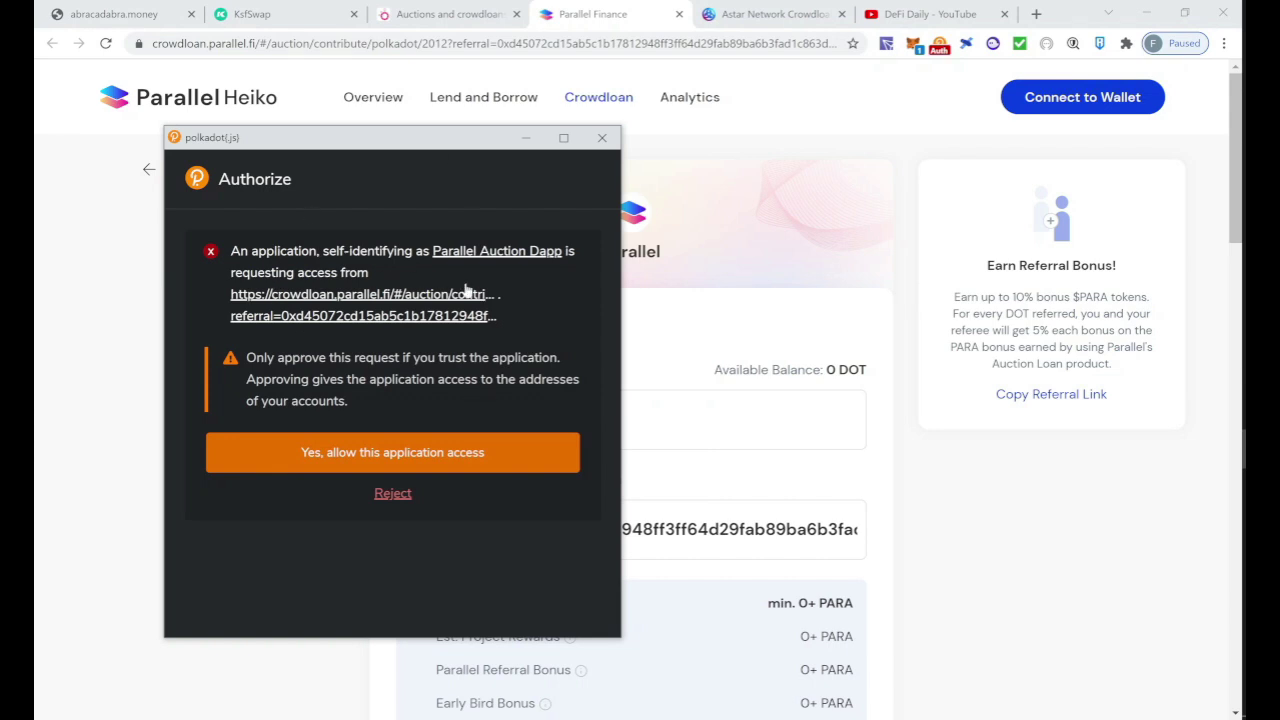
pyautogui.click(462, 451)
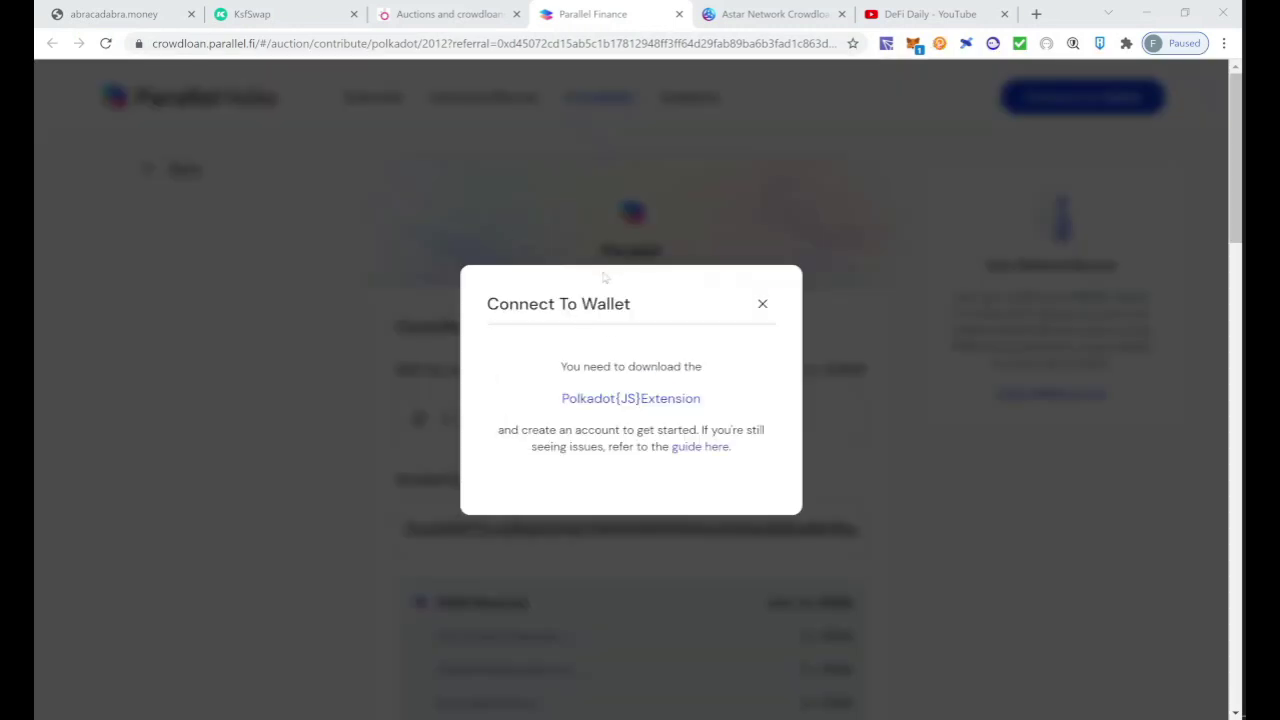
pyautogui.click(762, 304)
pyautogui.click(1036, 99)
# - Review the Polkadot wallet extension's website access list for the crowdloan.parallel.fi permission
pyautogui.click(939, 43)
pyautogui.click(921, 87)
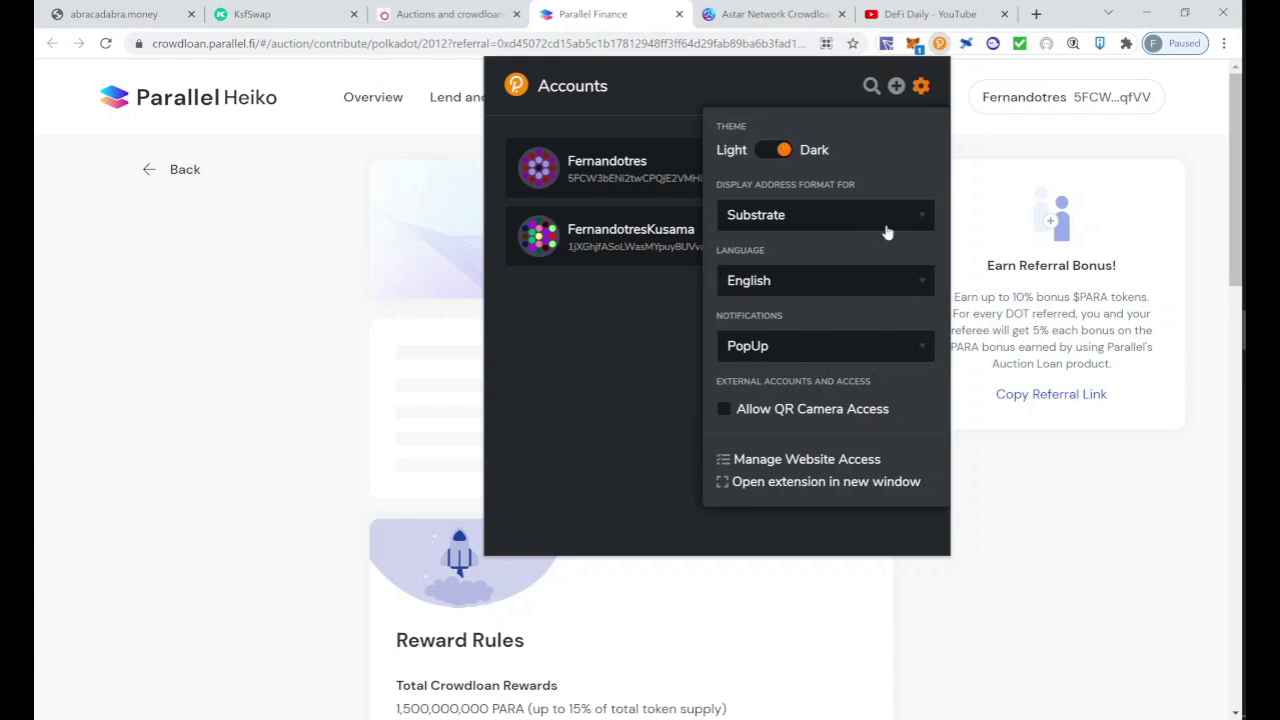
pyautogui.click(774, 465)
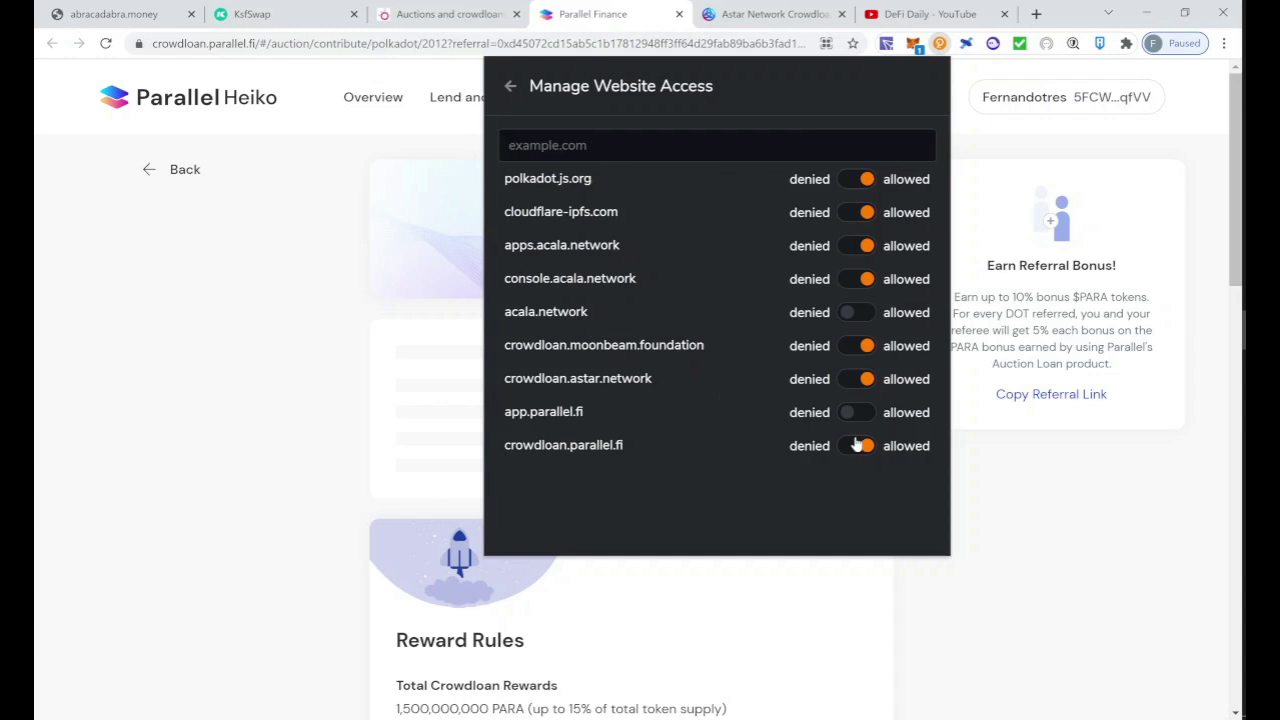
pyautogui.click(963, 457)
# - Examine the contribution form and the referral bonus terms on the Parallel crowdloan page
pyautogui.scroll(-1, 924, 242)
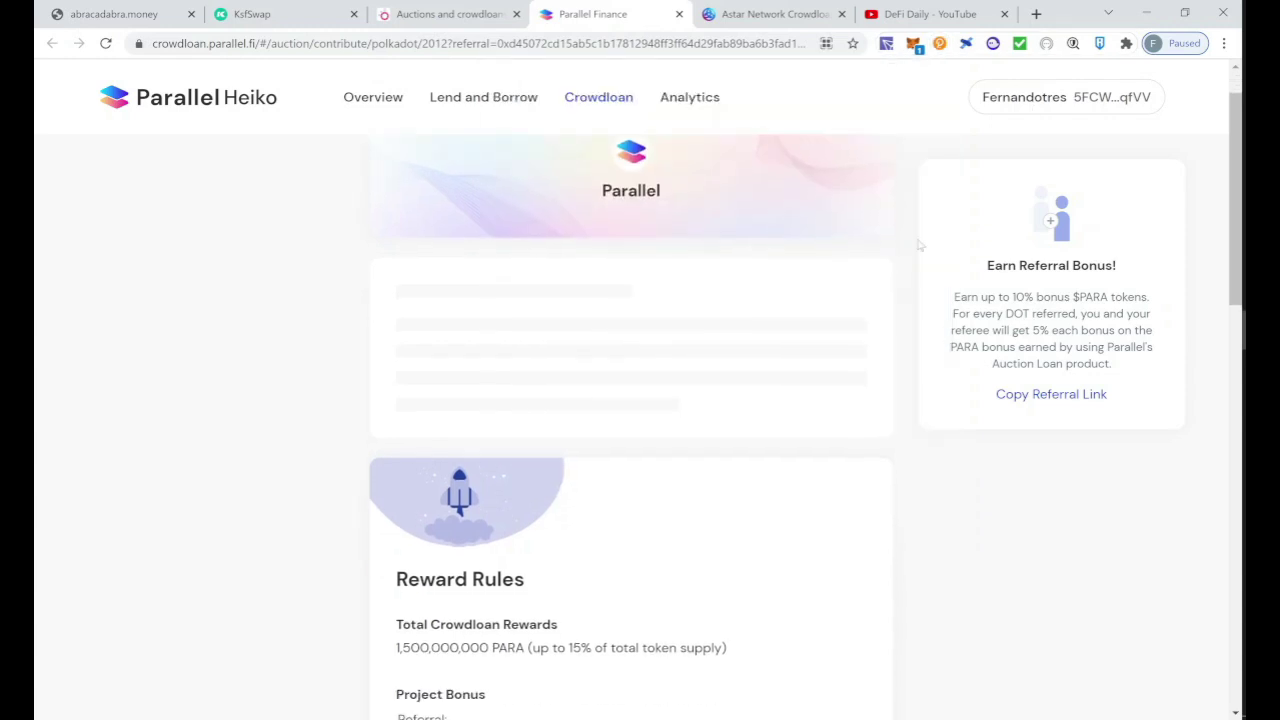
pyautogui.scroll(1, 924, 242)
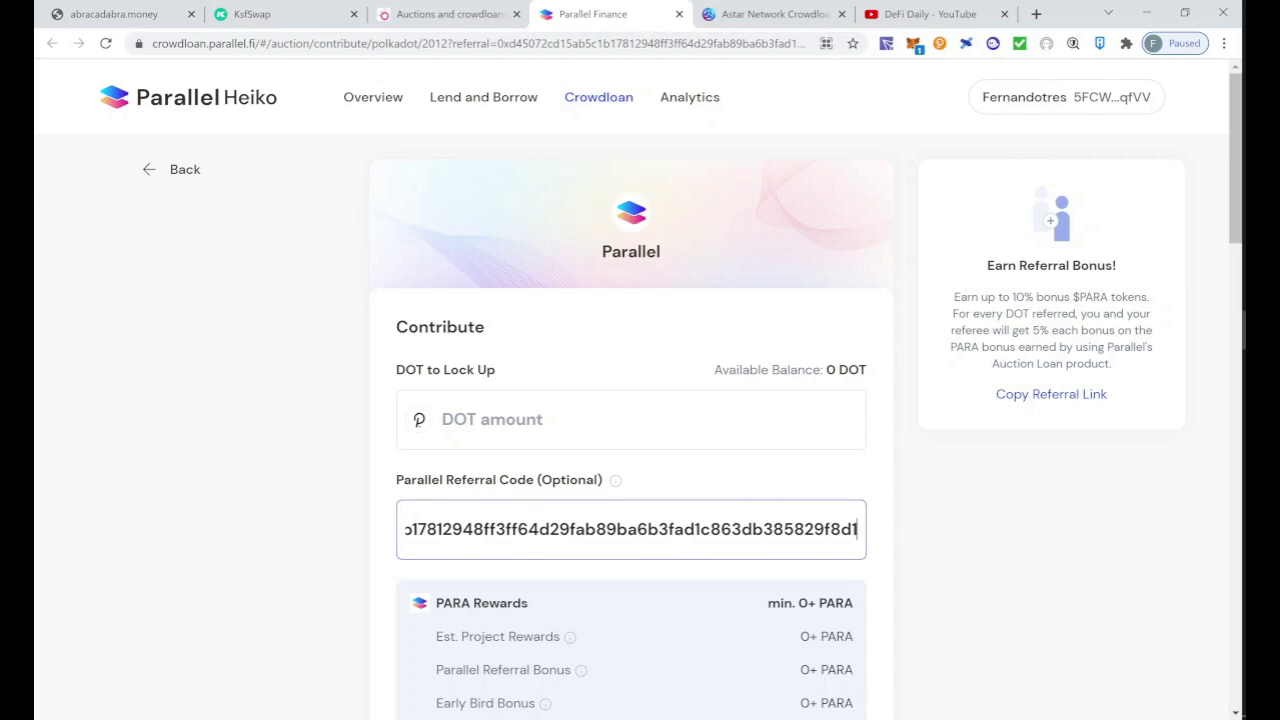
pyautogui.moveTo(1032, 330); pyautogui.dragTo(1073, 330)
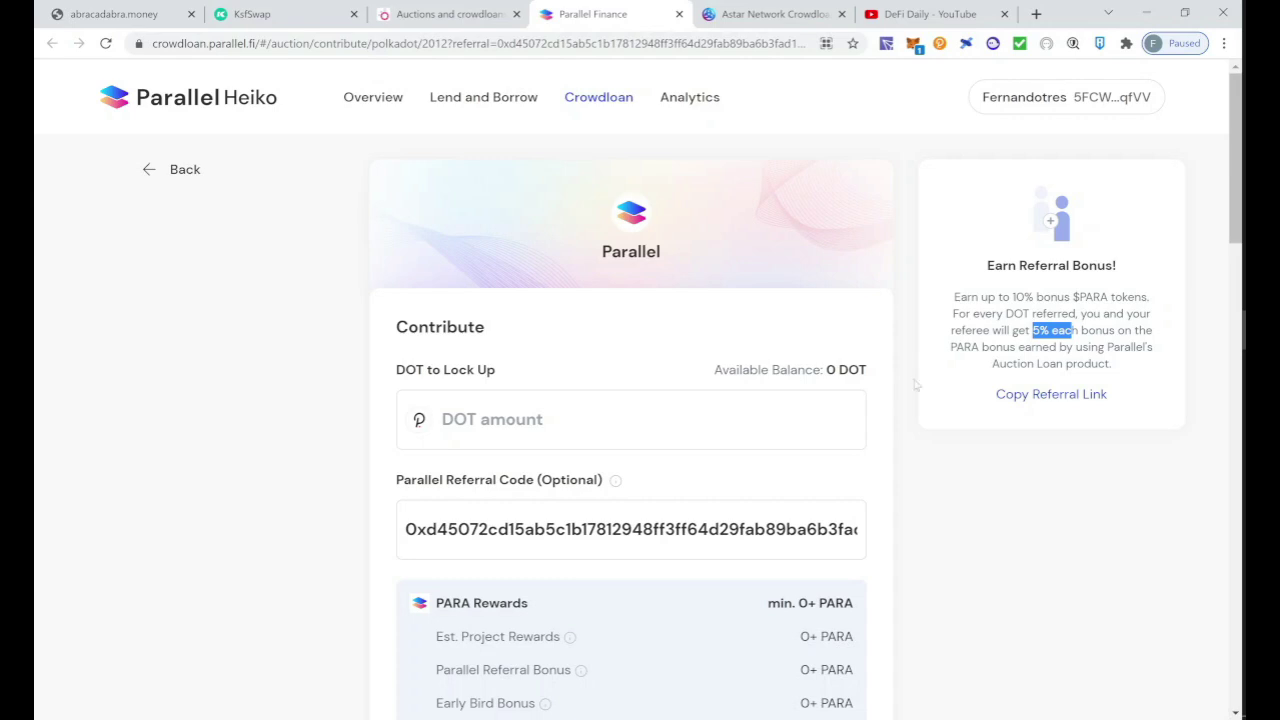
# - Switch the connected wallet to the second account and check its available DOT balance
pyautogui.scroll(-1, 630, 400)
pyautogui.click(630, 371)
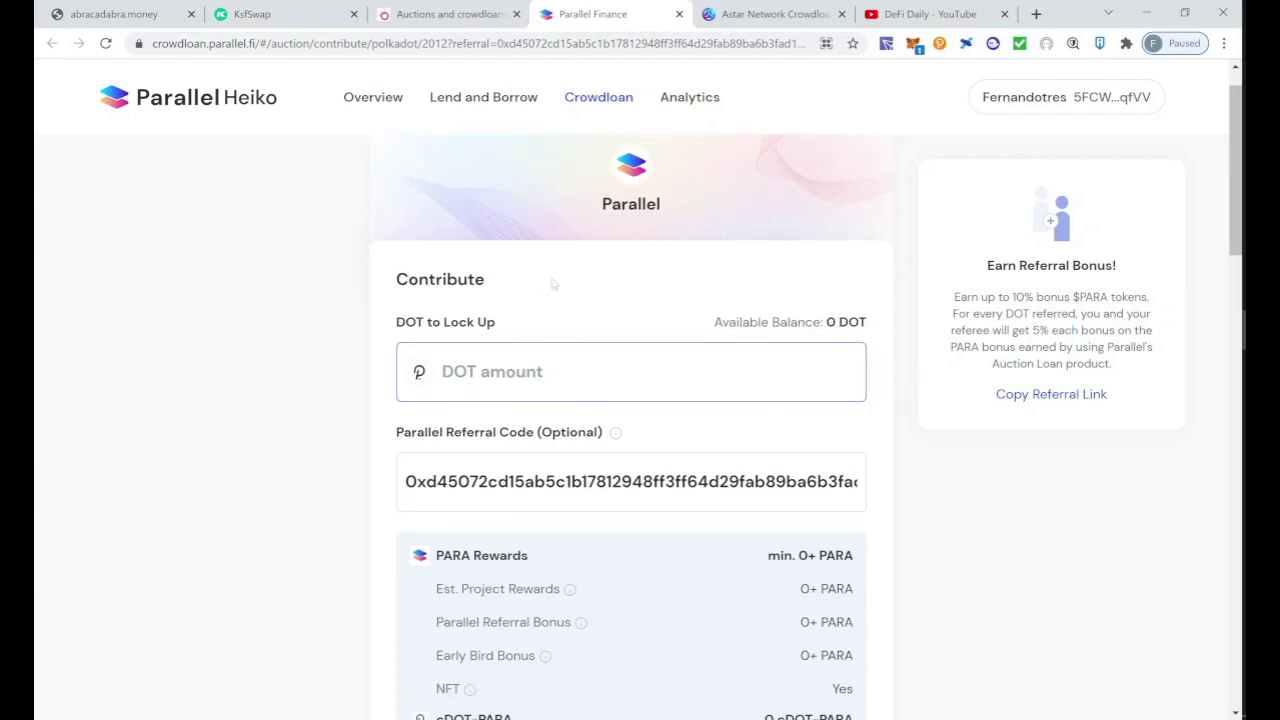
pyautogui.write('0')
pyautogui.scroll(-1, 630, 400)
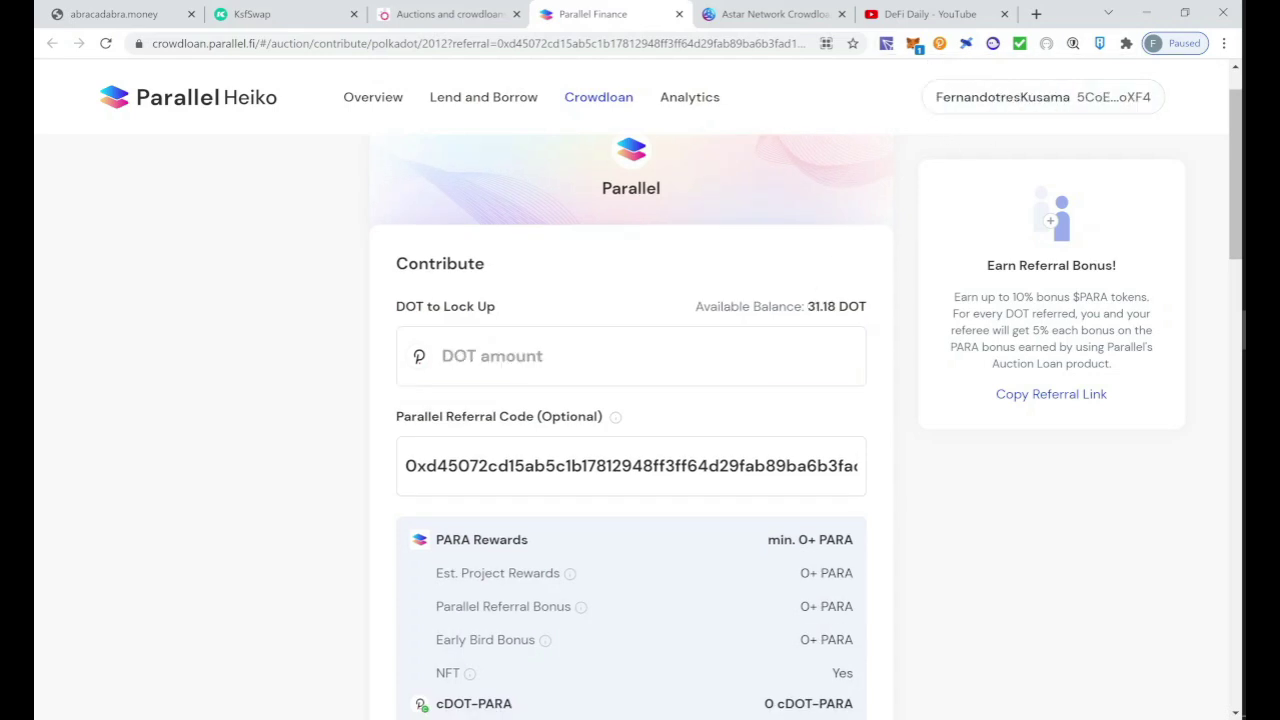
pyautogui.moveTo(694, 306); pyautogui.dragTo(871, 309)
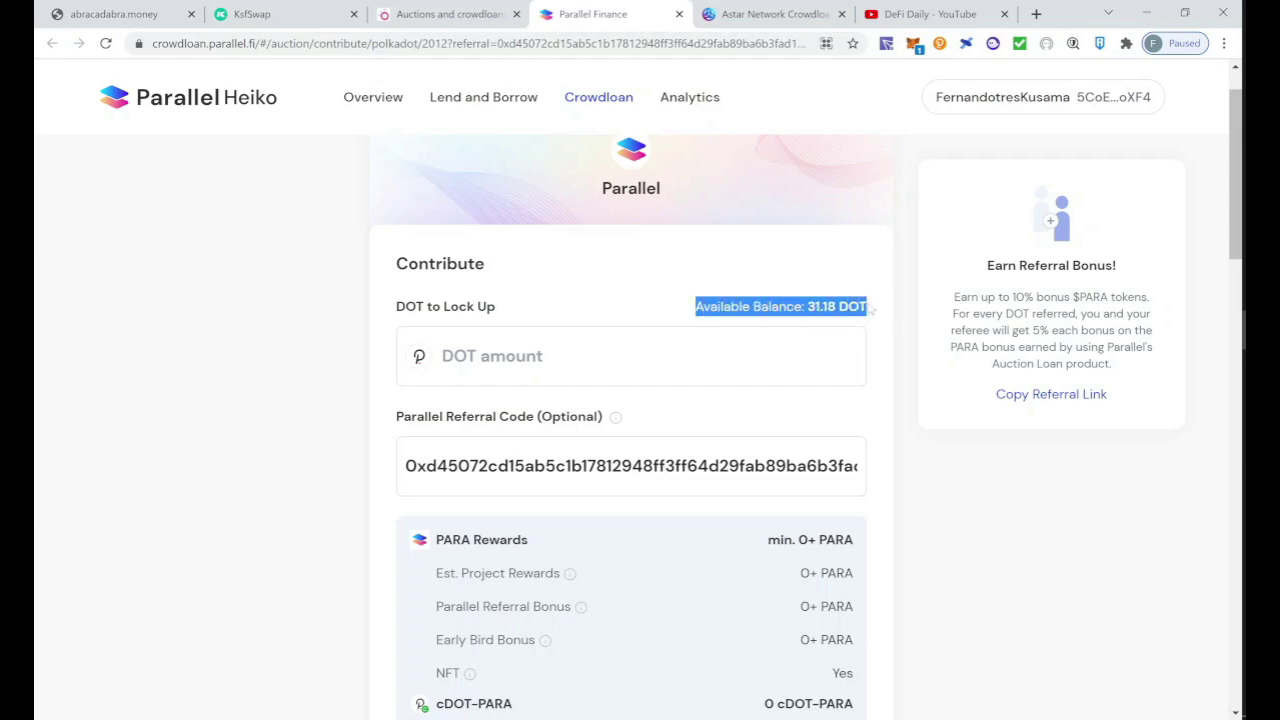
pyautogui.scroll(-1, 871, 309)
pyautogui.scroll(1, 368, 170)
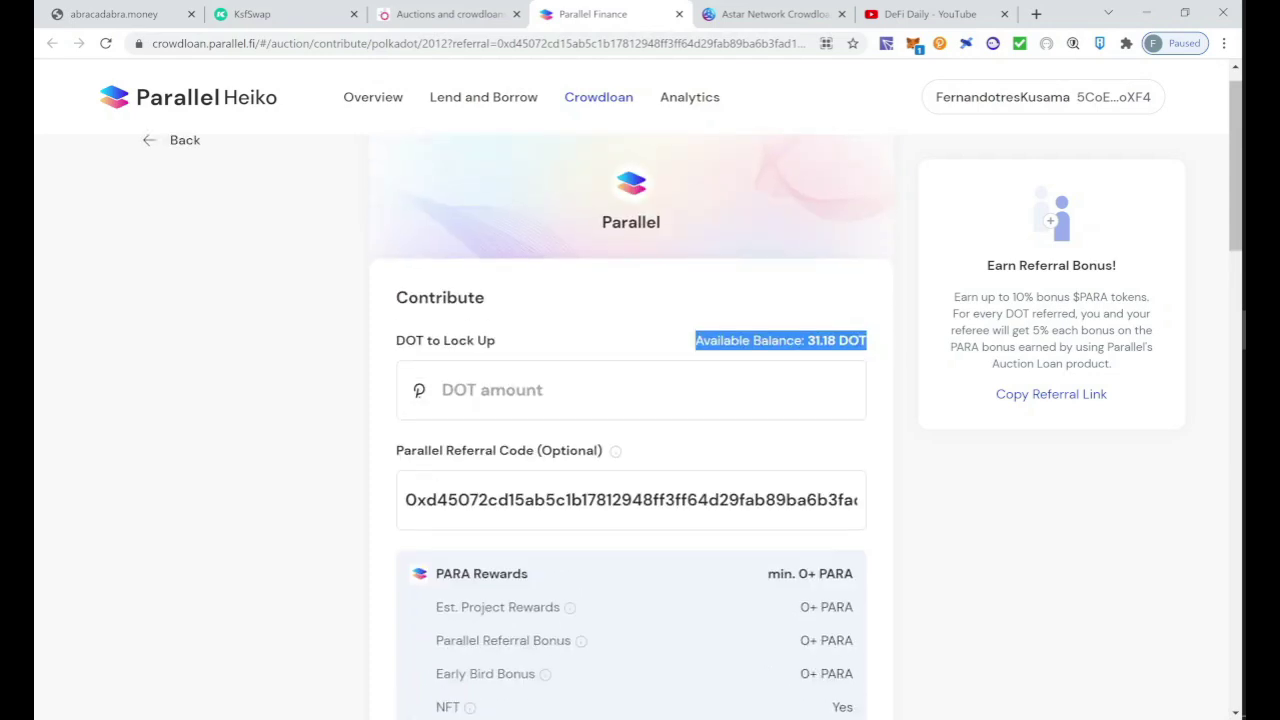
# - Set the DOT to lock up to 12 and review the estimated PARA rewards and referral bonus
pyautogui.click(445, 390)
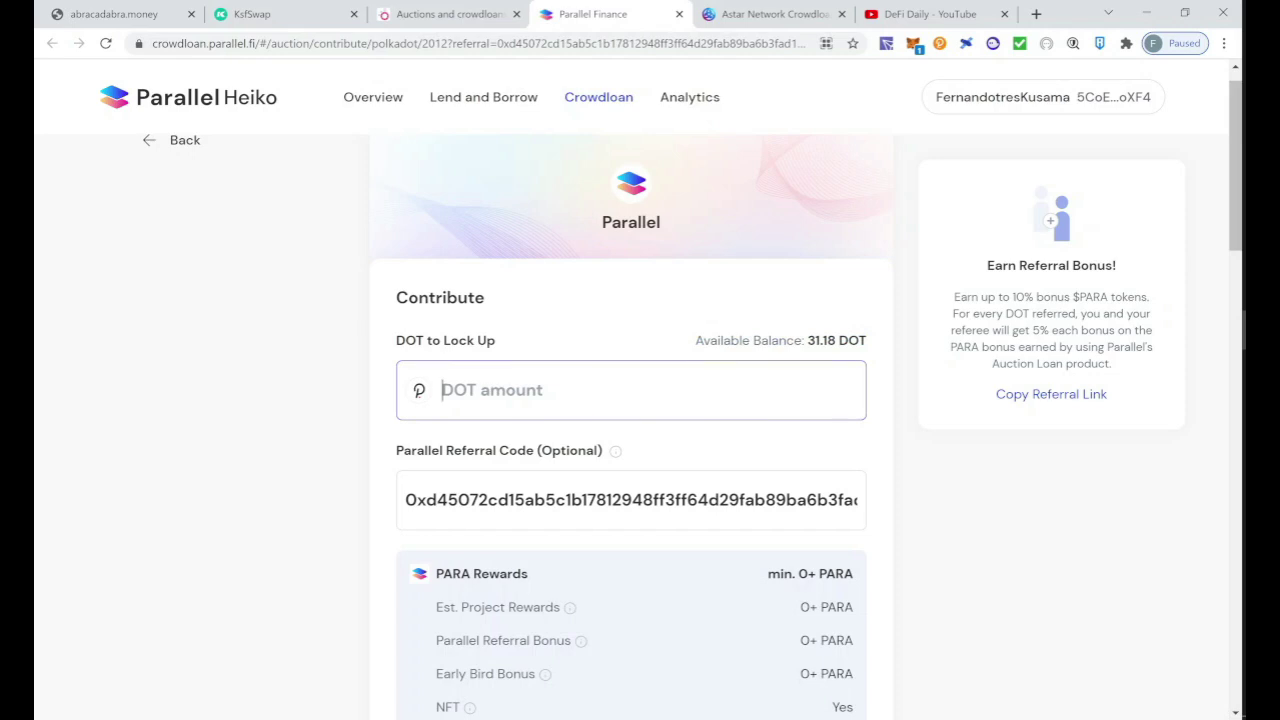
pyautogui.write('12')
pyautogui.scroll(-3, 707, 369)
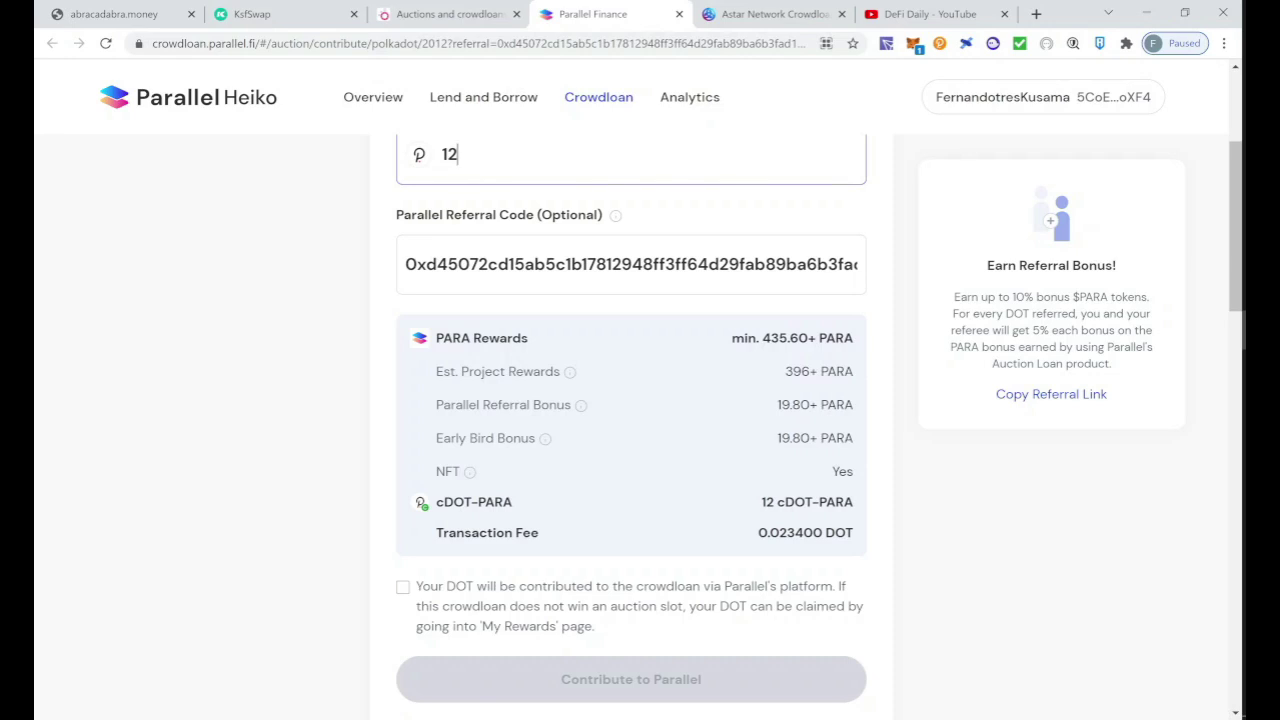
pyautogui.moveTo(771, 338)
pyautogui.mouseDown()
pyautogui.moveTo(812, 338)
pyautogui.moveTo(762, 338)
pyautogui.mouseUp()
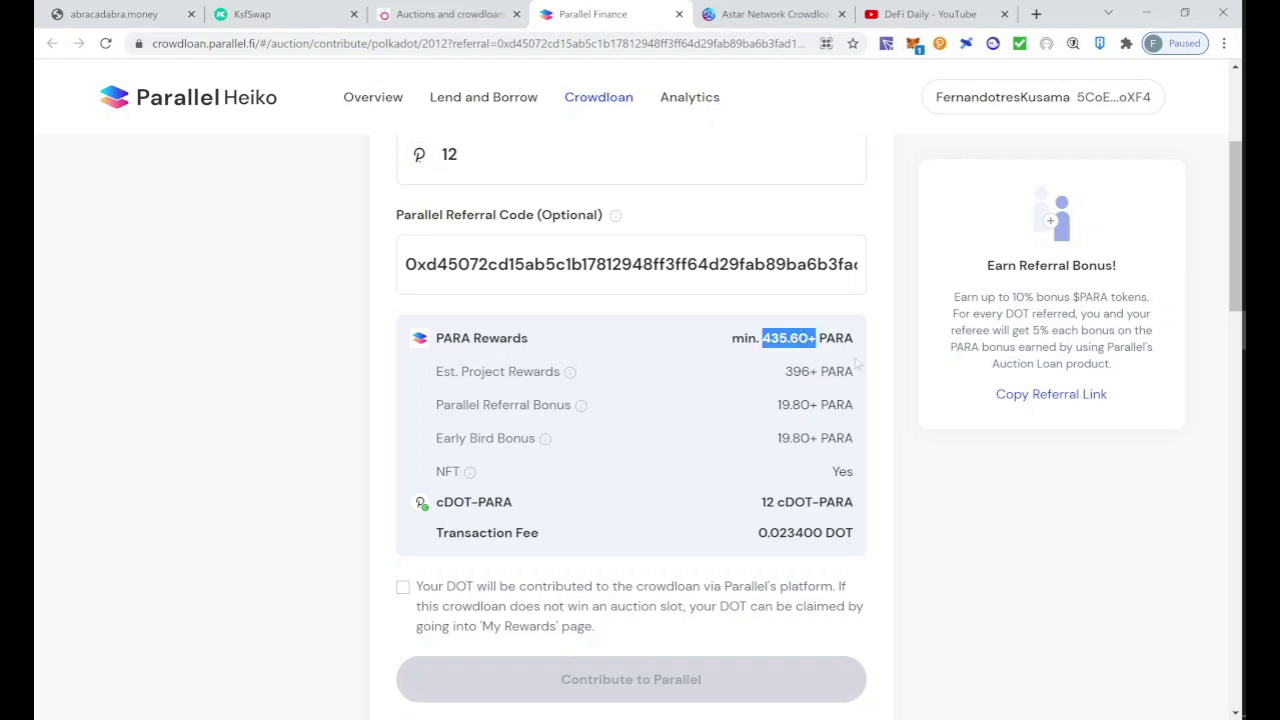
pyautogui.scroll(-1, 848, 390)
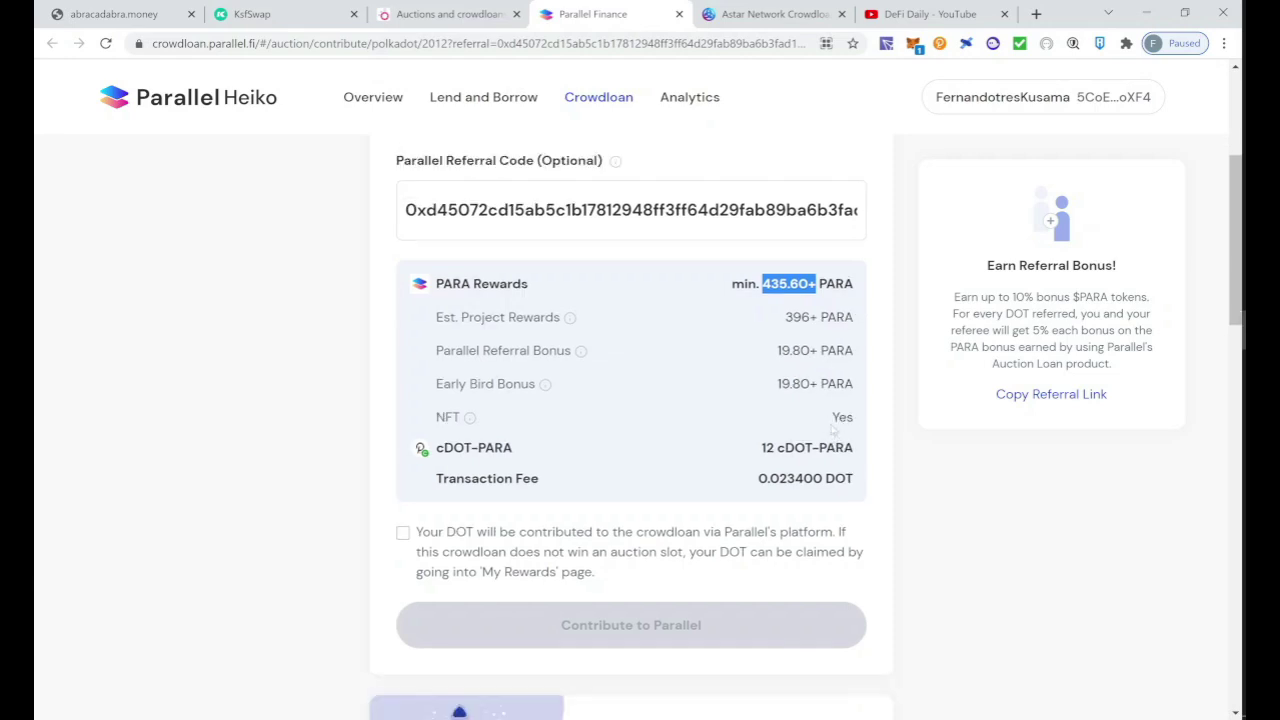
pyautogui.moveTo(778, 330); pyautogui.dragTo(853, 330)
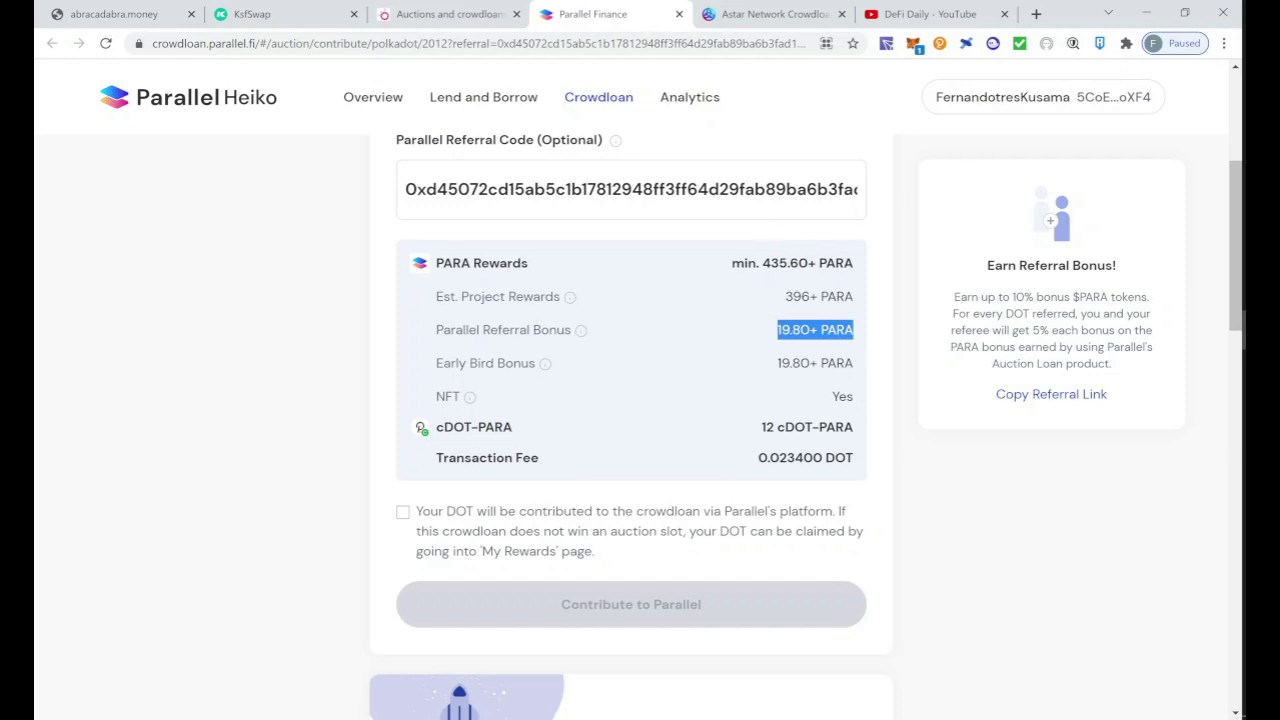
pyautogui.scroll(-1, 775, 220)
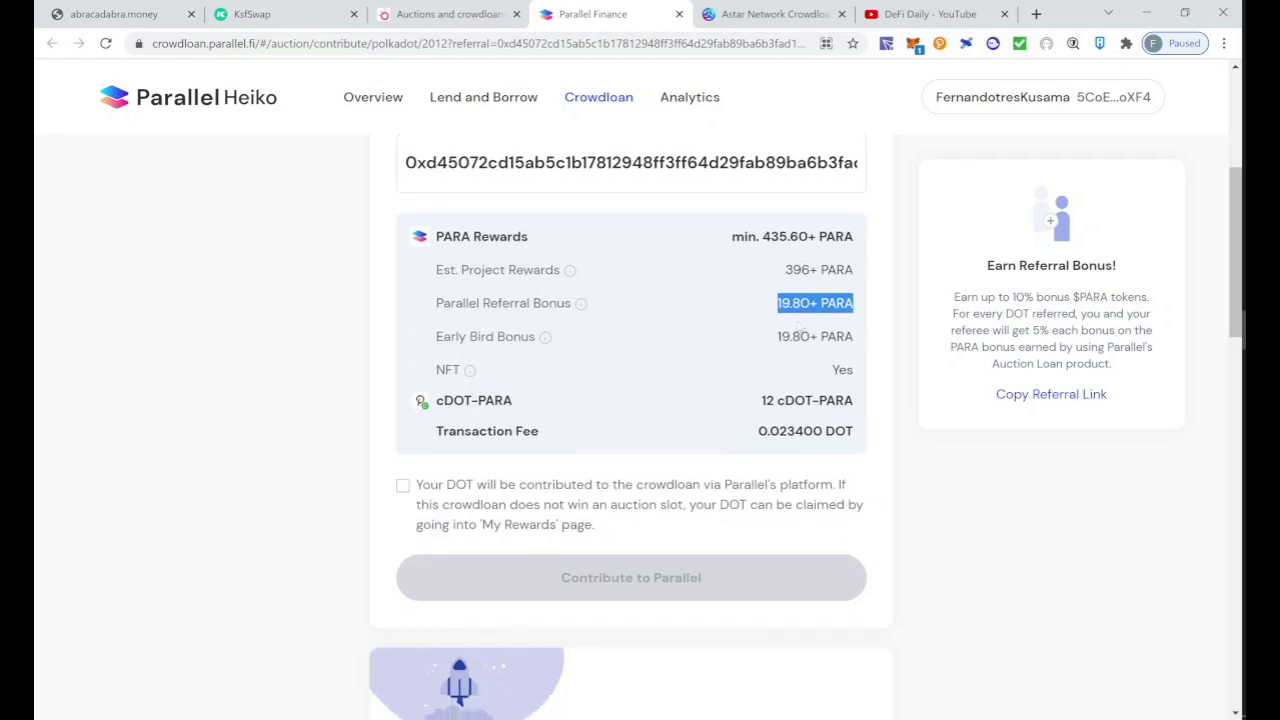
# - Accept the condition on contributing DOT through Parallel's platform and submit the contribution to Parallel
pyautogui.scroll(-3, 804, 326)
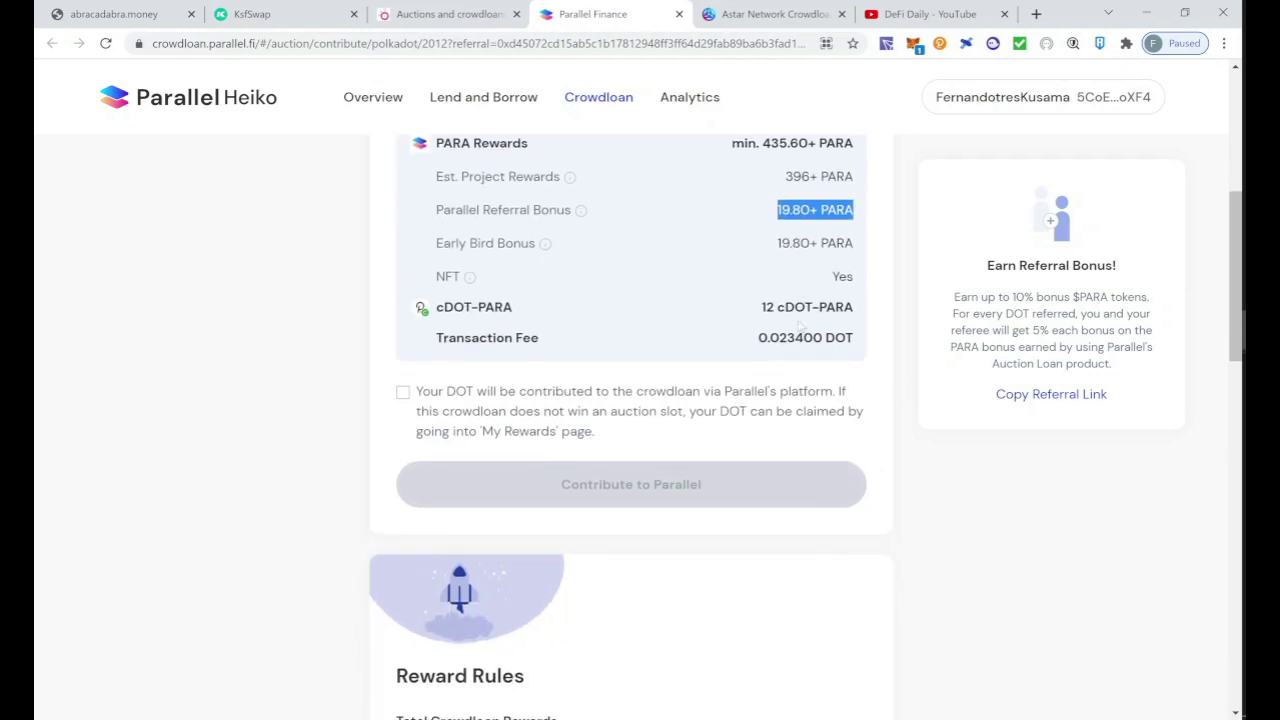
pyautogui.scroll(-1, 802, 322)
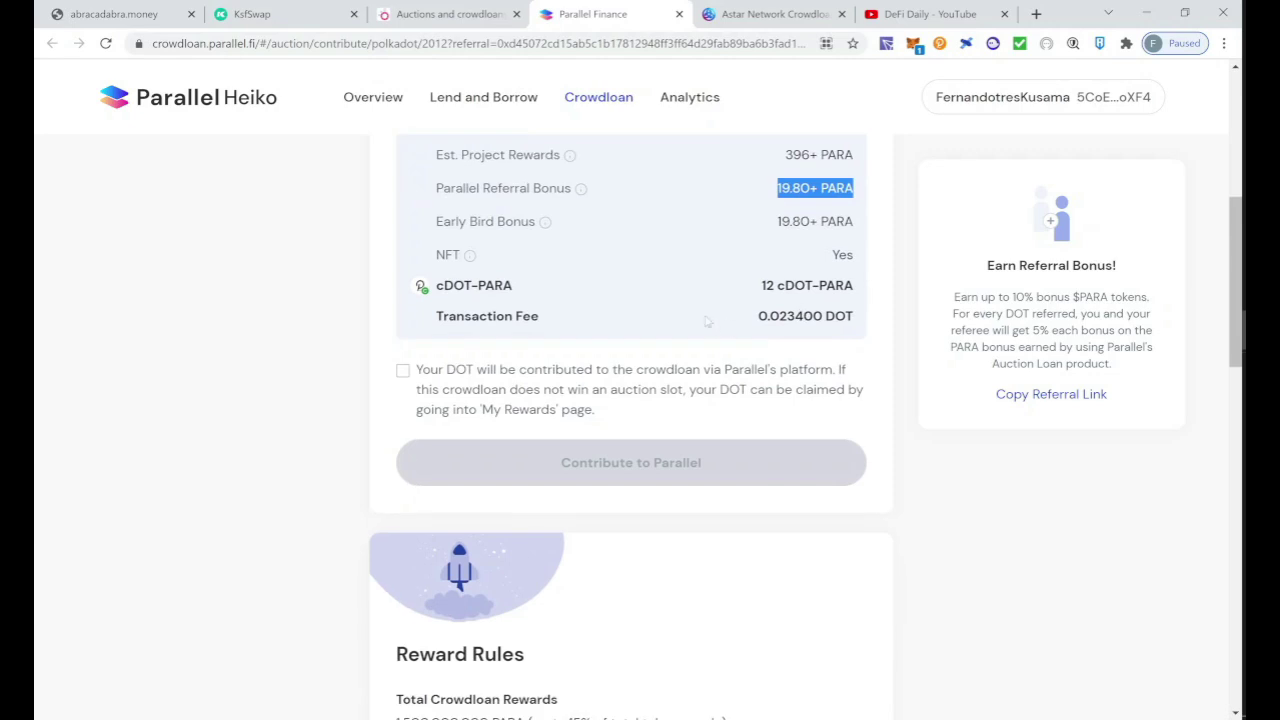
pyautogui.click(402, 370)
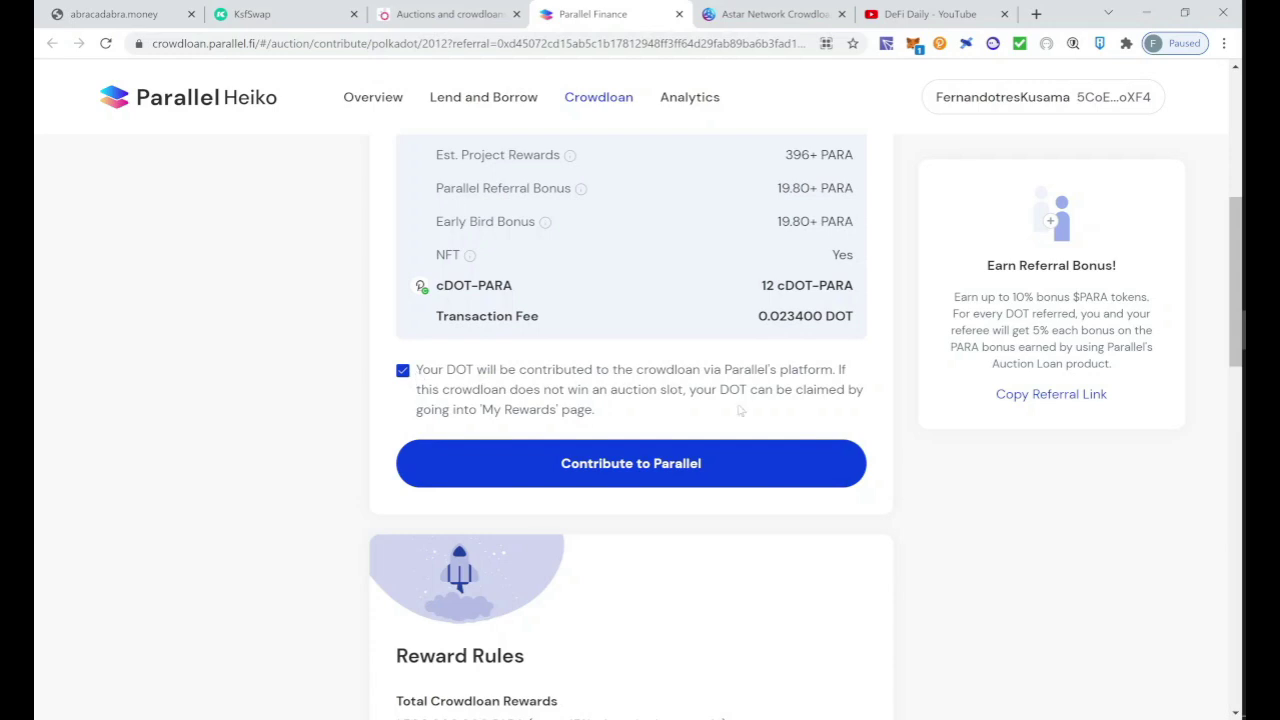
pyautogui.scroll(-1, 737, 408)
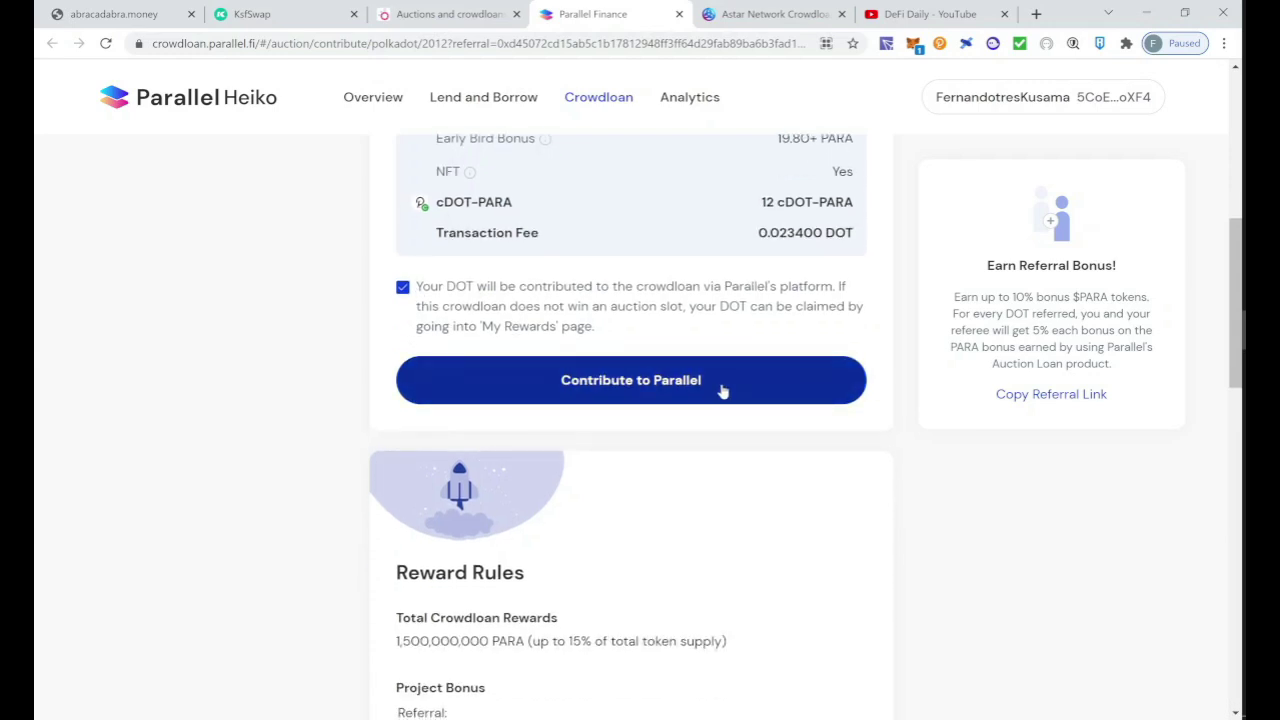
pyautogui.click(722, 390)
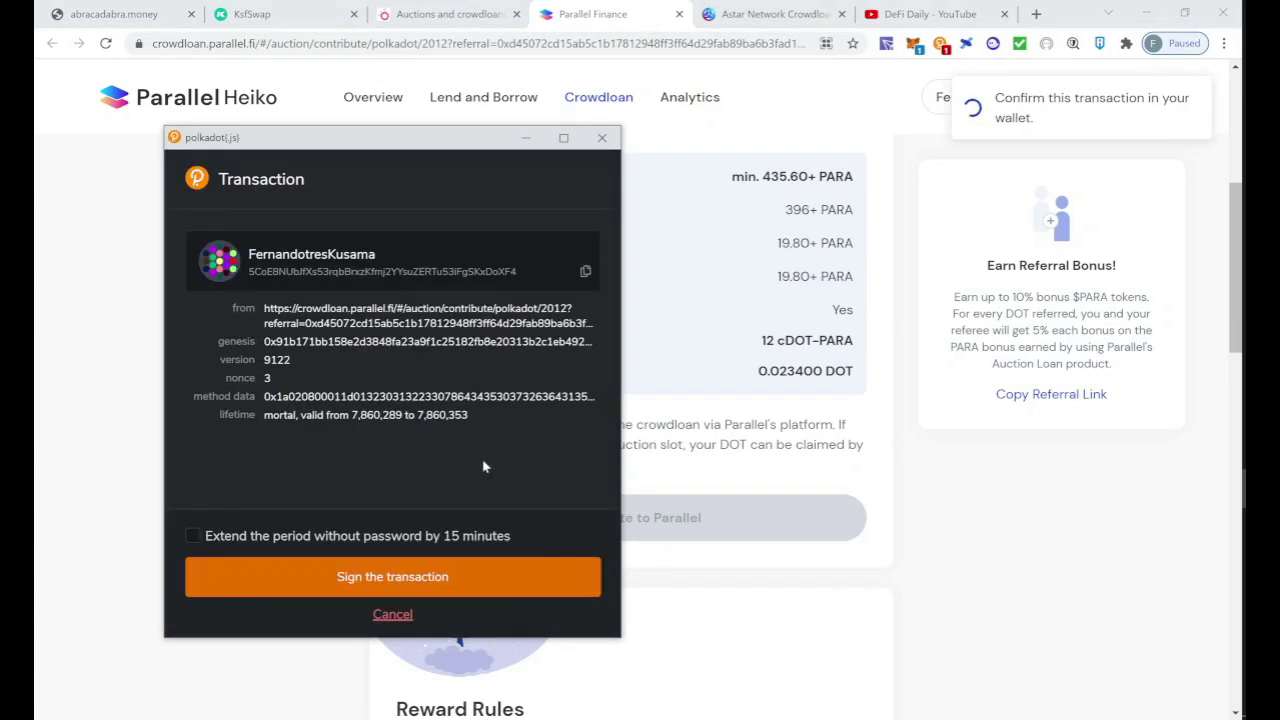
# - Enter the wallet account password, sign the contribution transaction, and open the crowdloan rewards check
pyautogui.write('•')
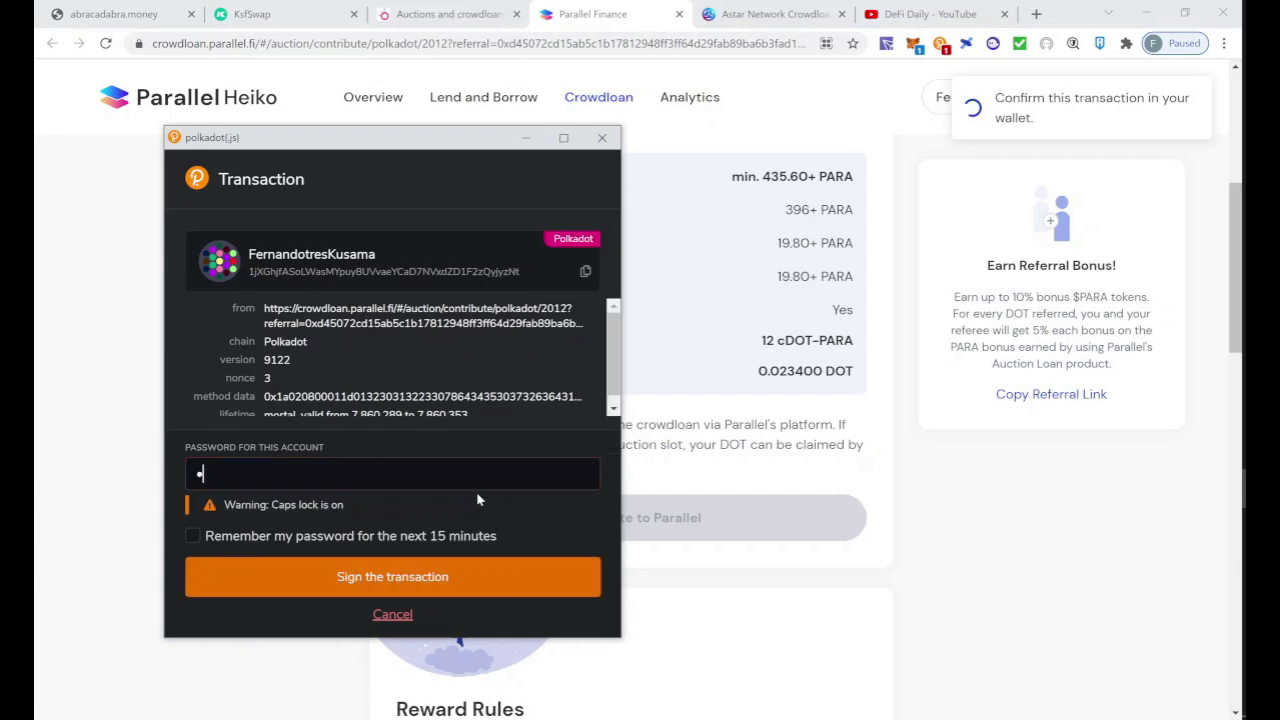
pyautogui.write('••••••••')
pyautogui.click(446, 580)
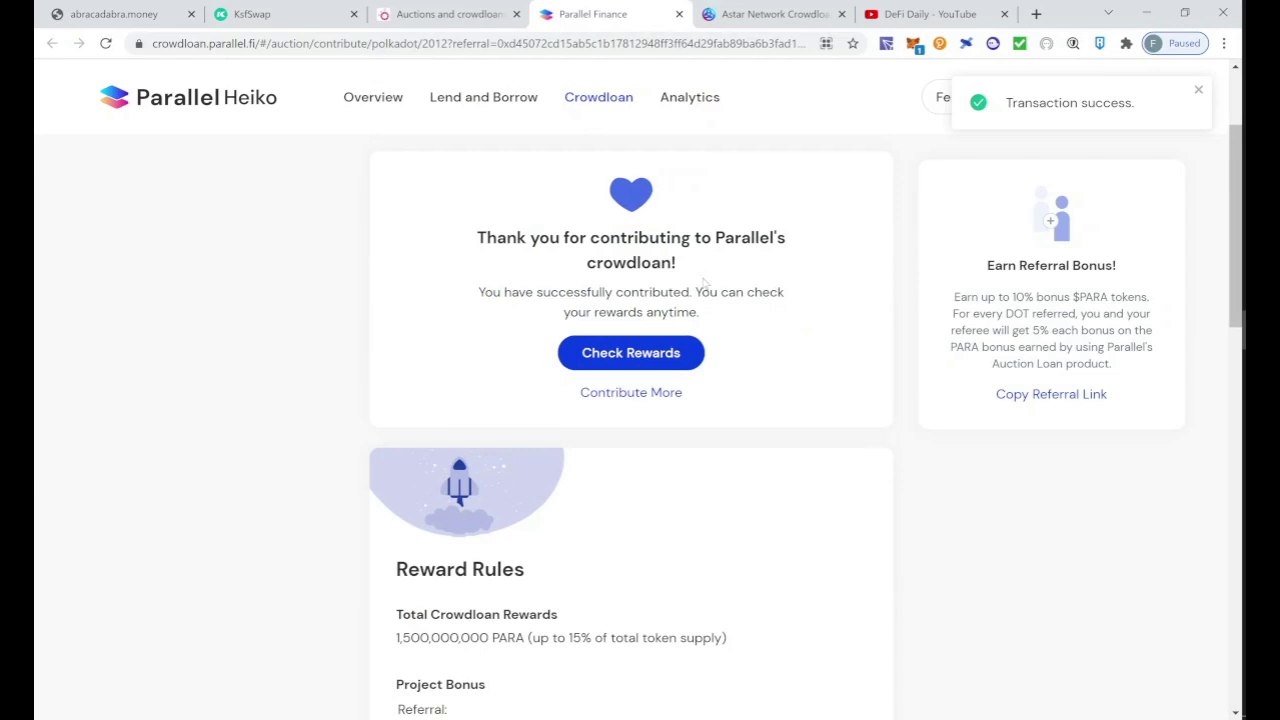
pyautogui.click(636, 354)
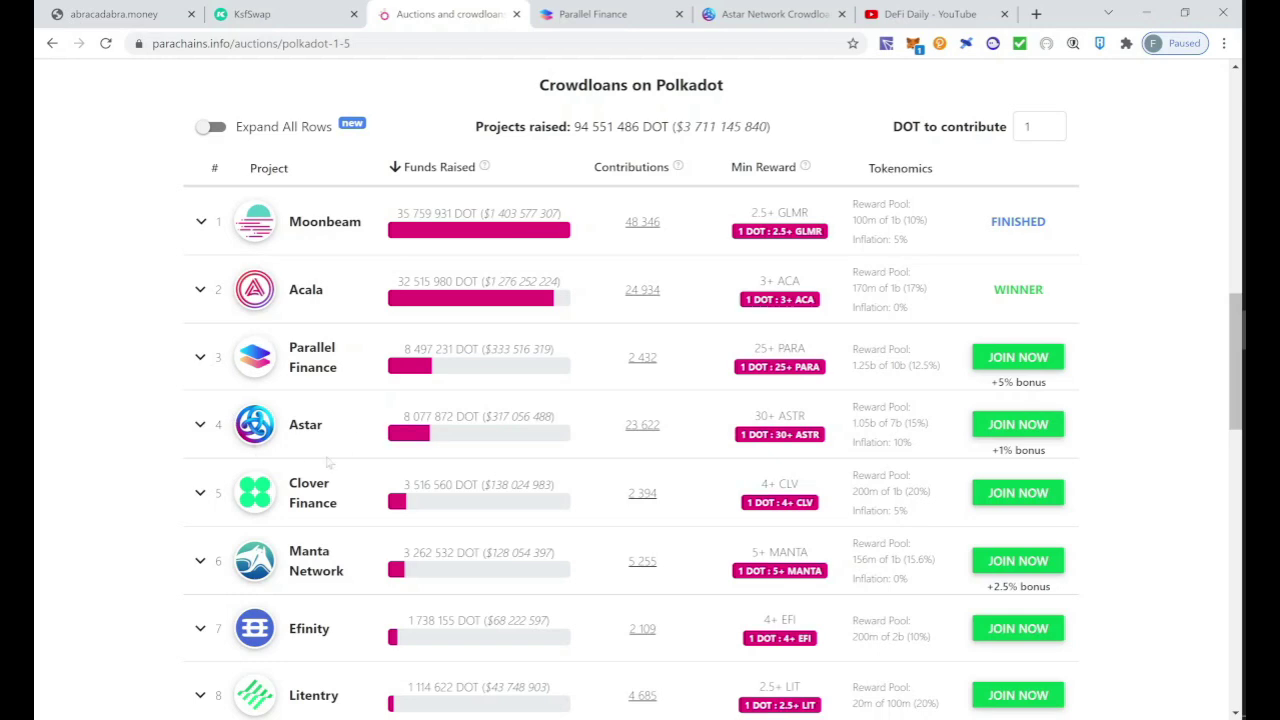
# - Return to the Polkadot crowdloans list on parachains.info and open the Astar crowdloan's joining page
pyautogui.scroll(1, 575, 468)
pyautogui.scroll(1, 577, 469)
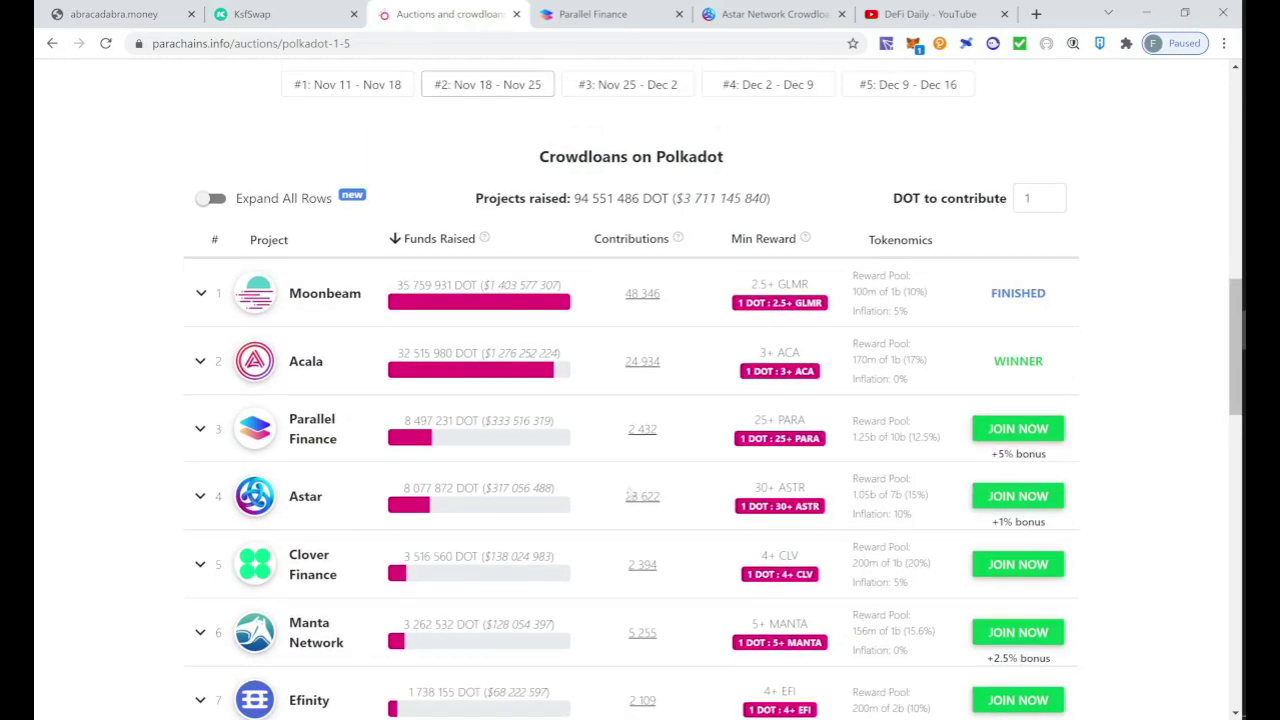
pyautogui.scroll(1, 706, 537)
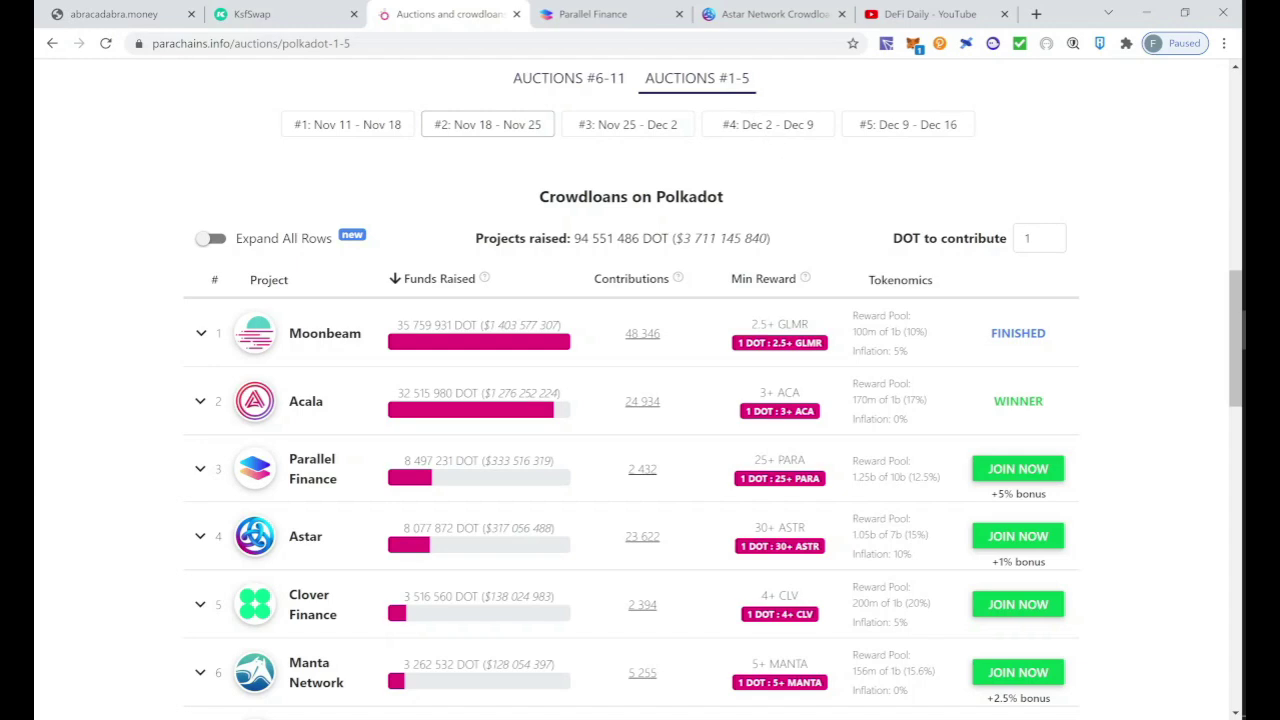
pyautogui.click(1030, 538)
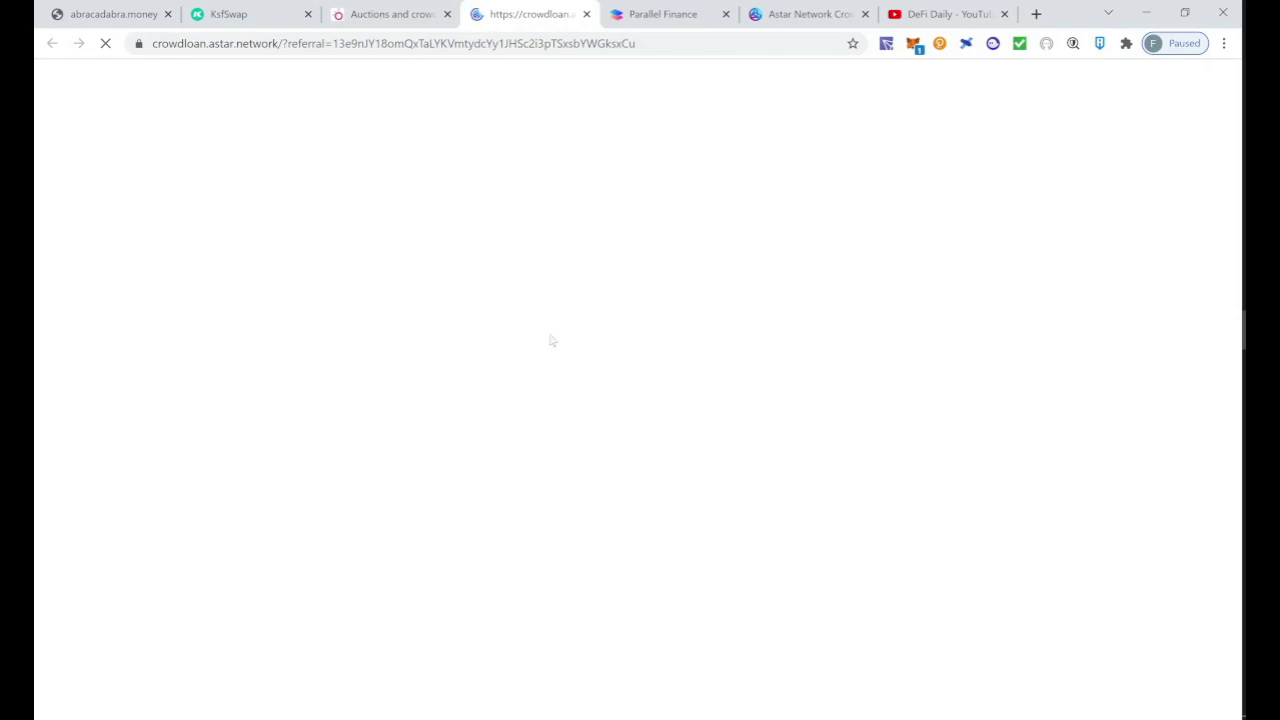
# - Return to the Polkadot crowdloans list on parachains.info and compare the projects' raised funds, rewards and auction dates
pyautogui.click(388, 10)
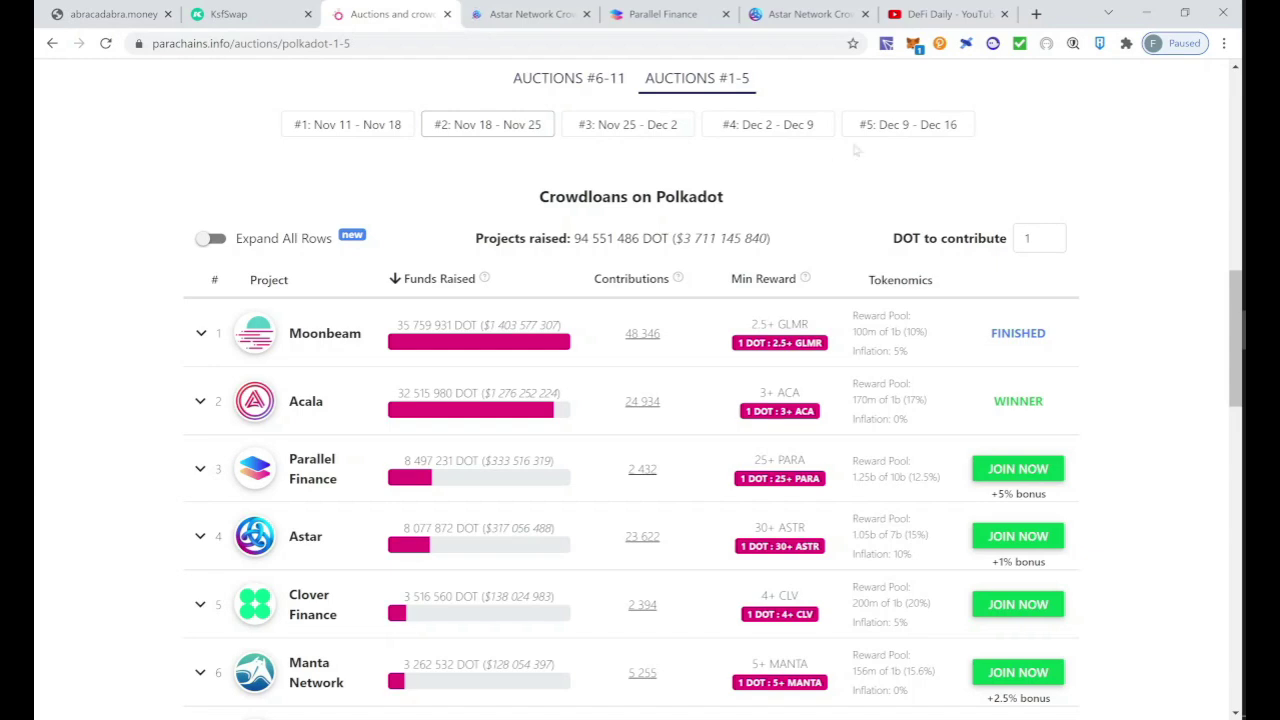
pyautogui.scroll(-1, 700, 400)
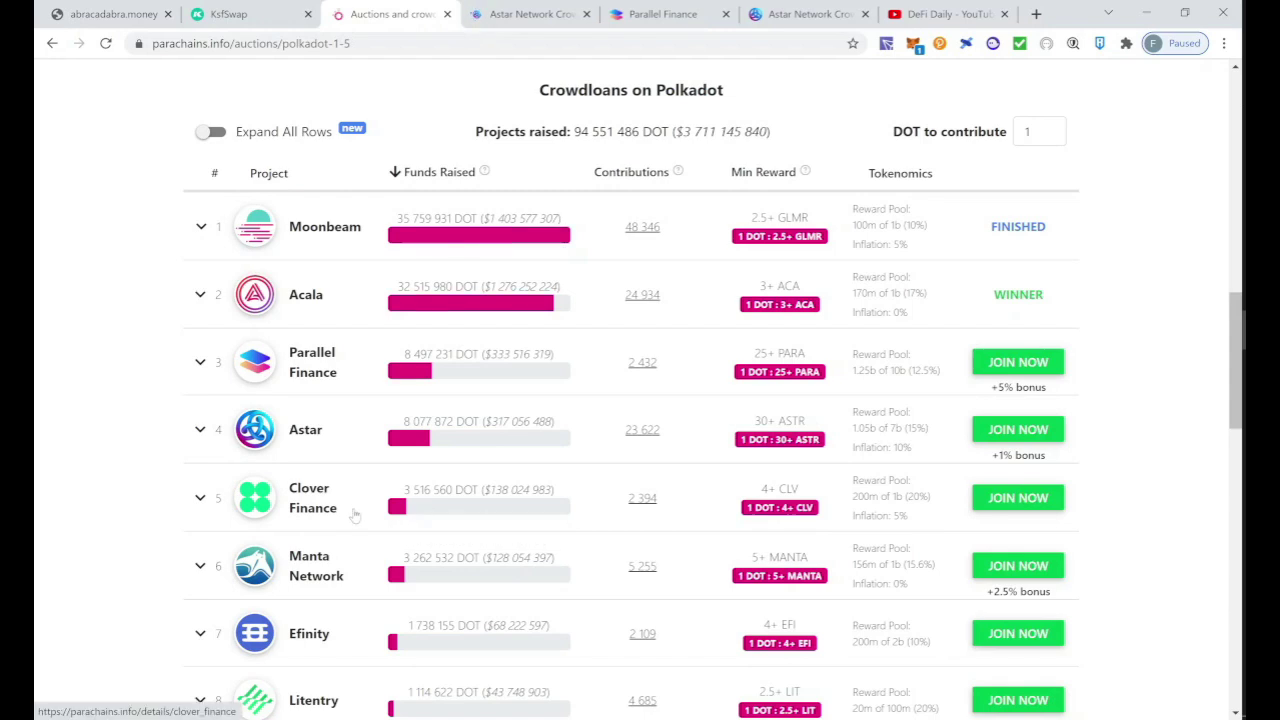
pyautogui.scroll(-1, 354, 515)
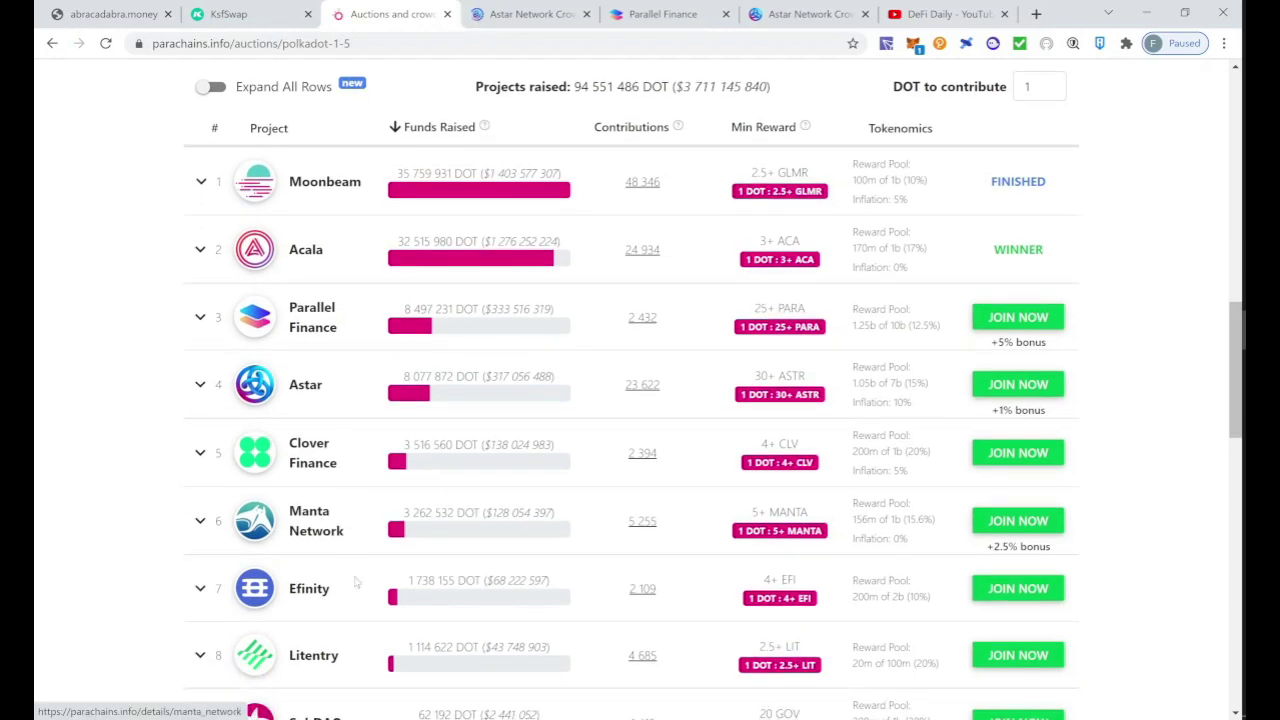
pyautogui.scroll(2, 366, 528)
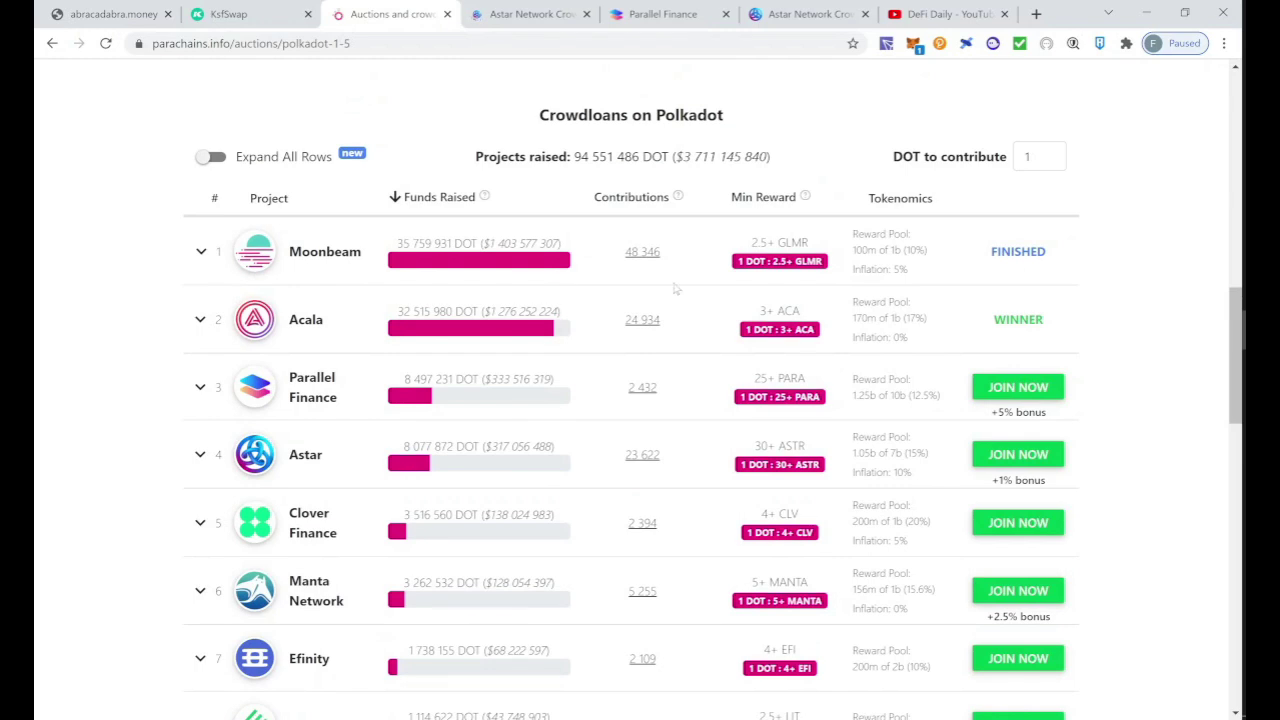
pyautogui.scroll(3, 912, 226)
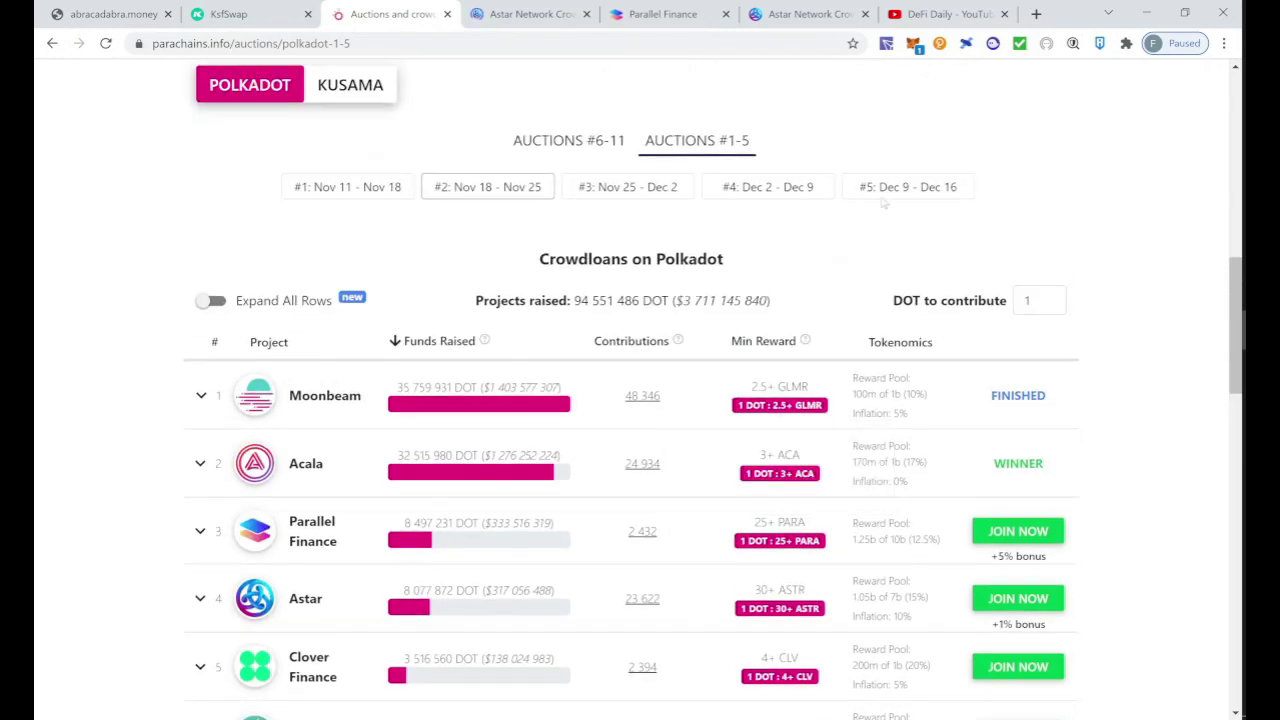
pyautogui.scroll(-3, 688, 466)
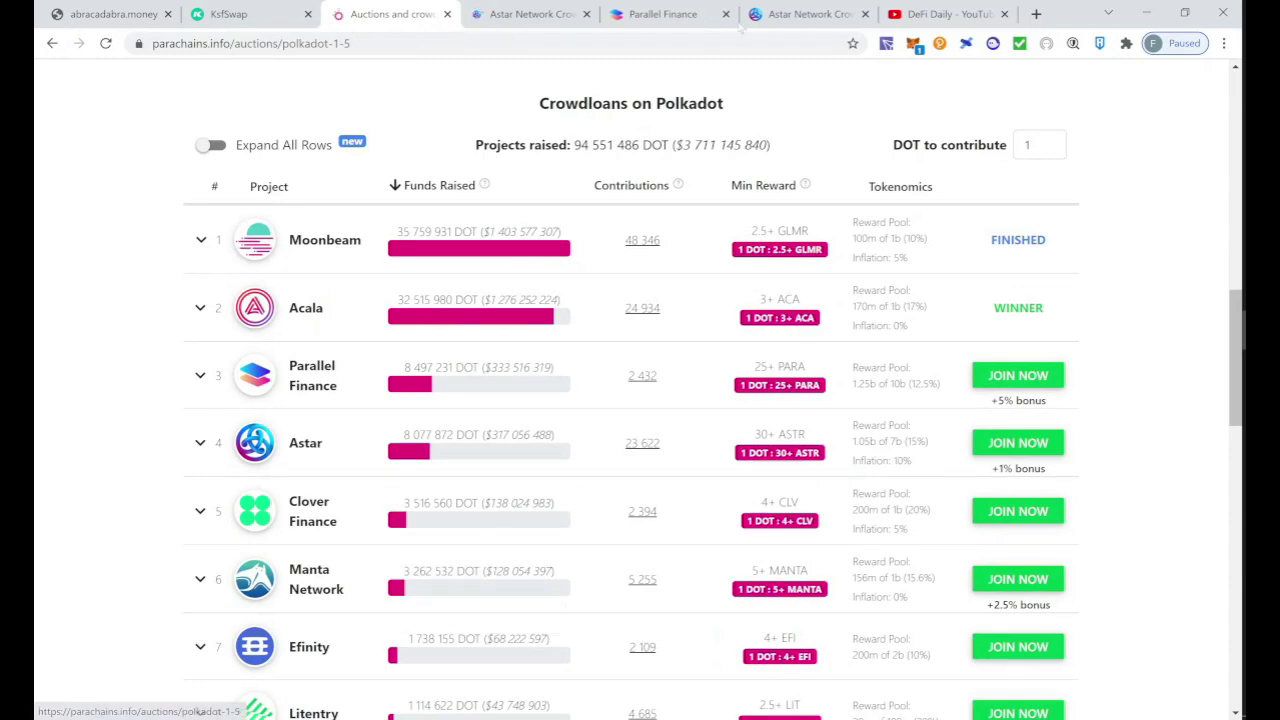
# - Open the DOT contribution form on the Astar crowdloan site and choose the Kusama-labelled extension account as the contributing address
pyautogui.click(800, 14)
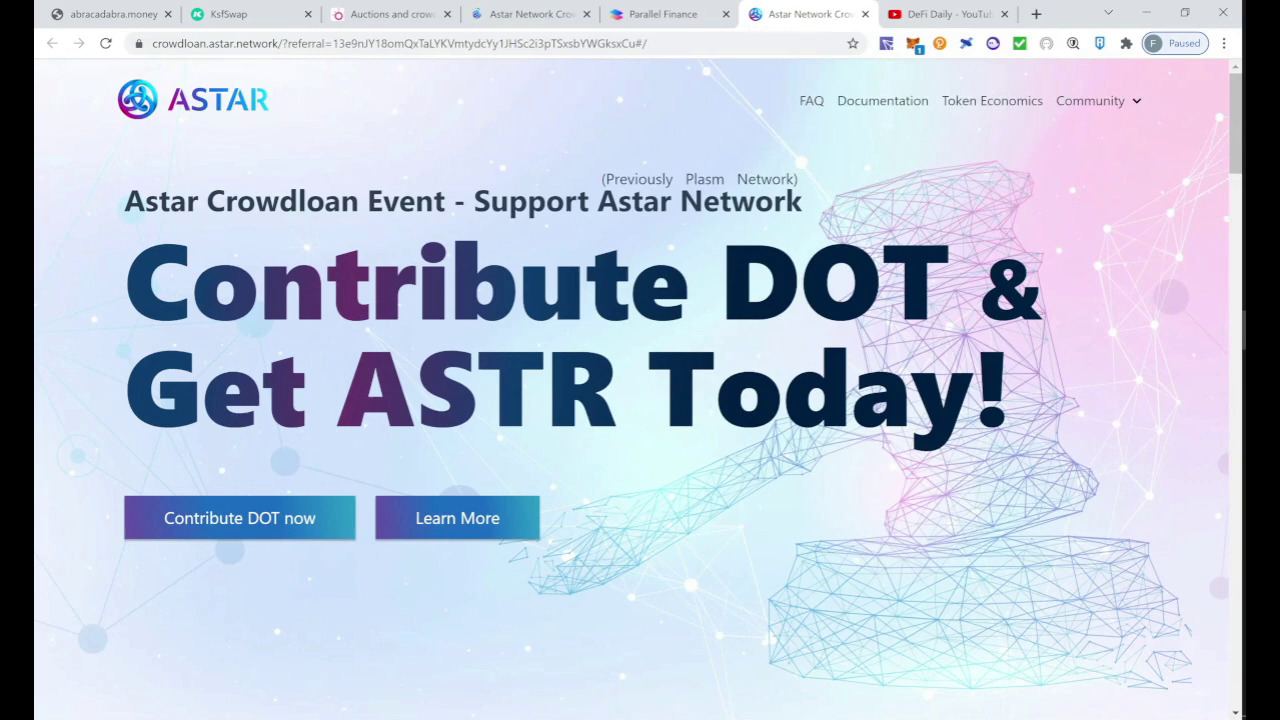
pyautogui.click(266, 527)
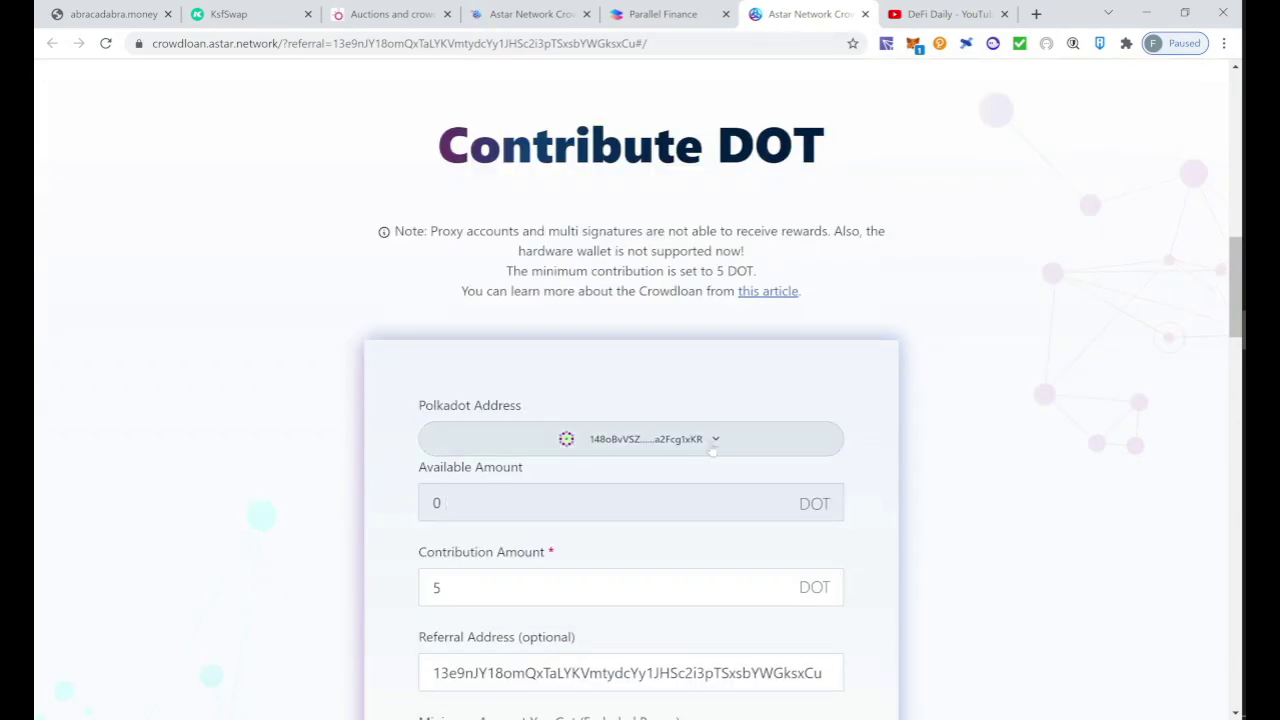
pyautogui.click(737, 439)
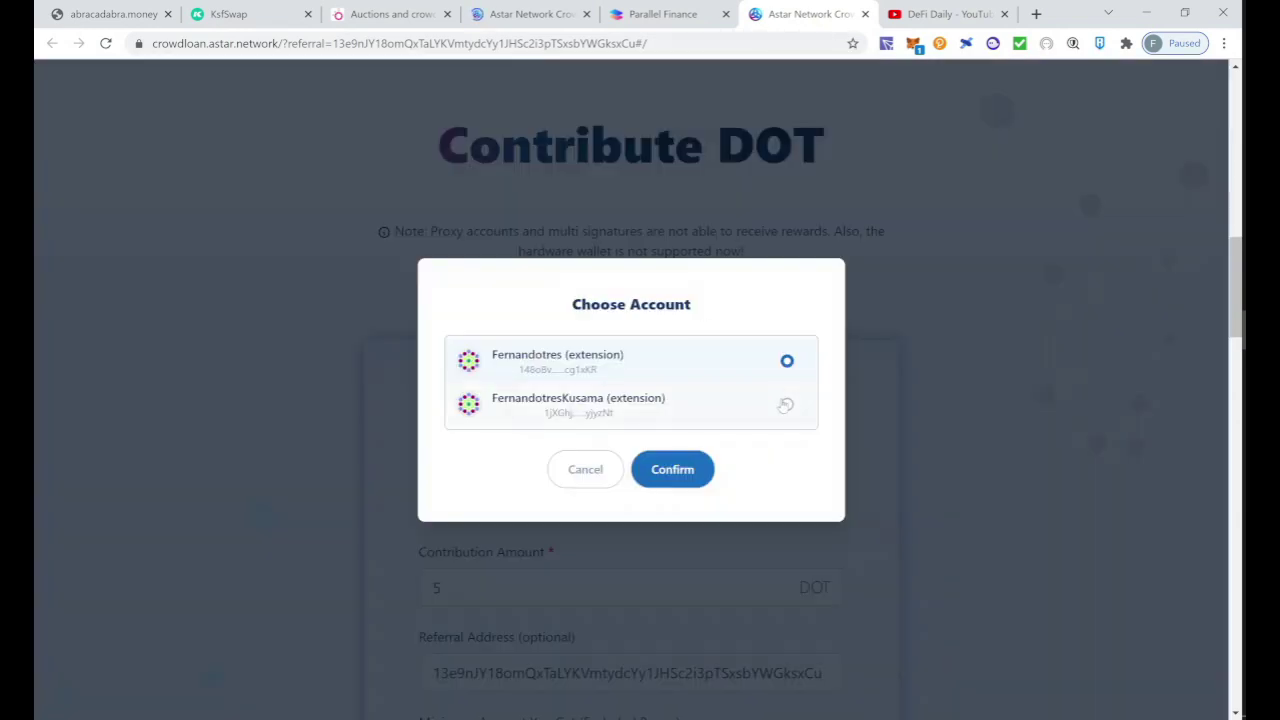
pyautogui.click(787, 404)
pyautogui.click(670, 470)
# - Set the Astar contribution amount to 12 DOT and review the referral address and minimum ASTR reward
pyautogui.scroll(-1, 870, 448)
pyautogui.scroll(-2, 870, 448)
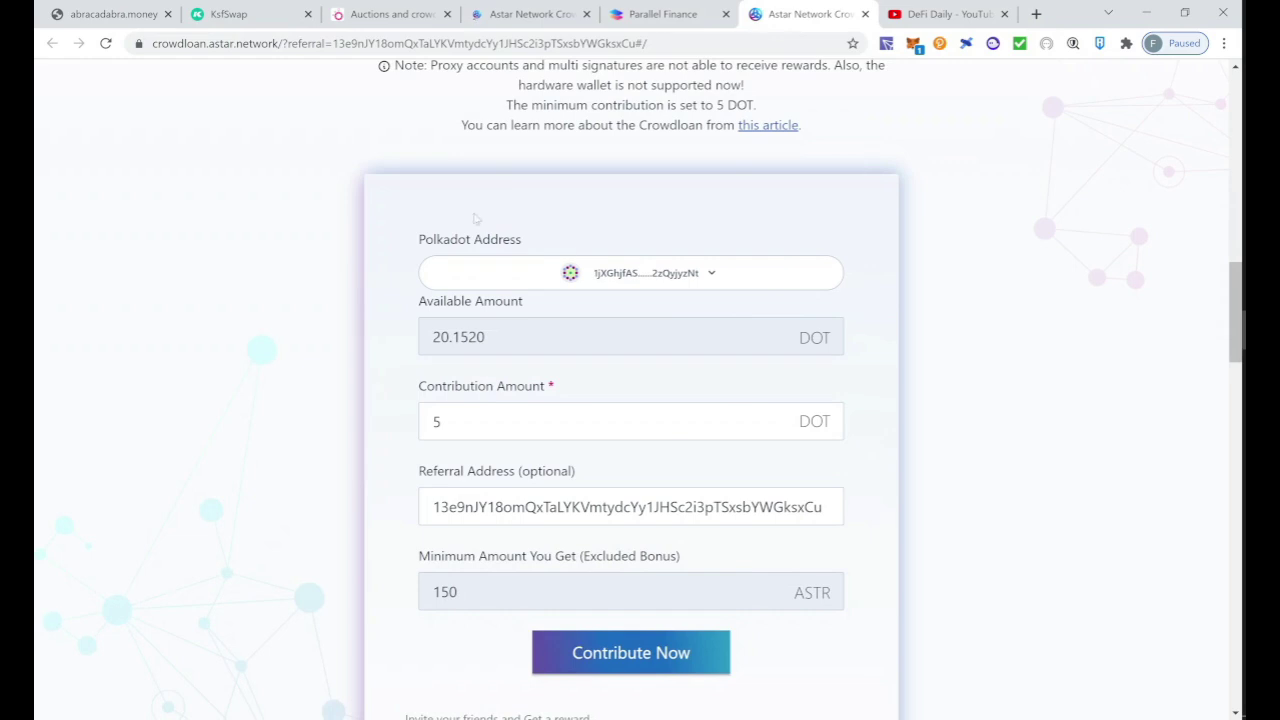
pyautogui.scroll(-1, 630, 400)
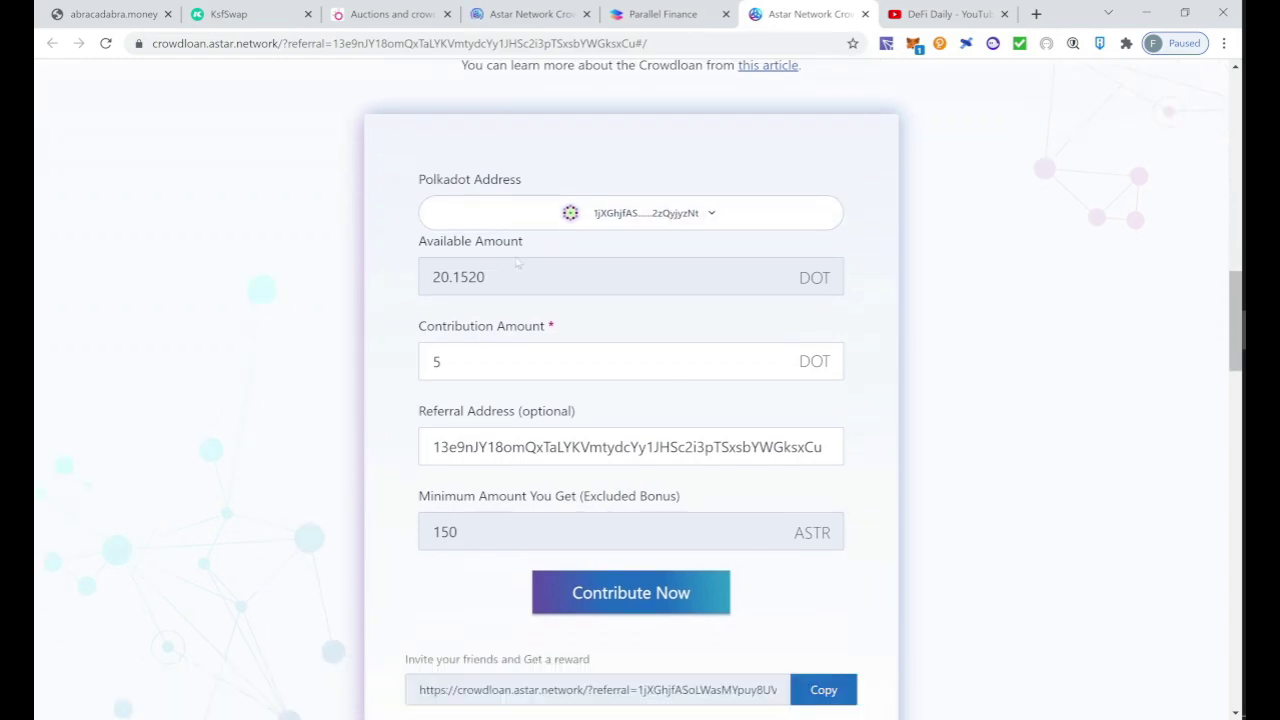
pyautogui.moveTo(445, 362); pyautogui.dragTo(420, 367)
pyautogui.write('12')
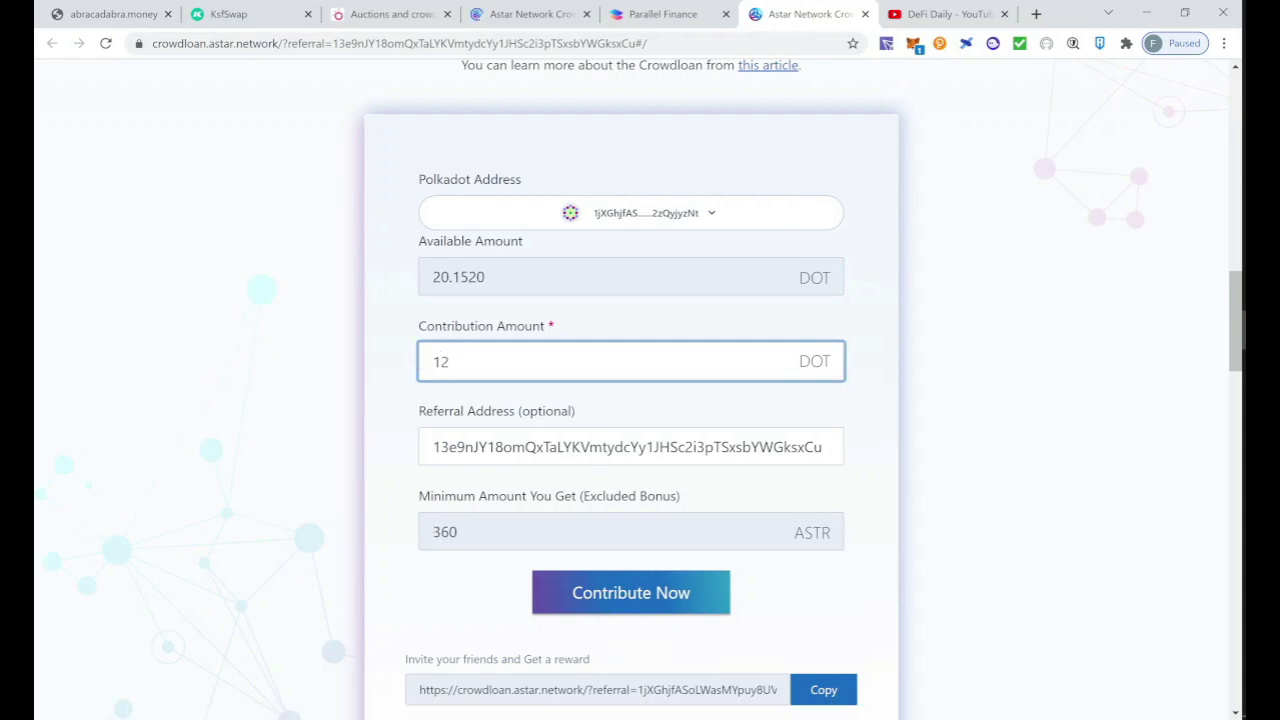
pyautogui.scroll(-1, 677, 415)
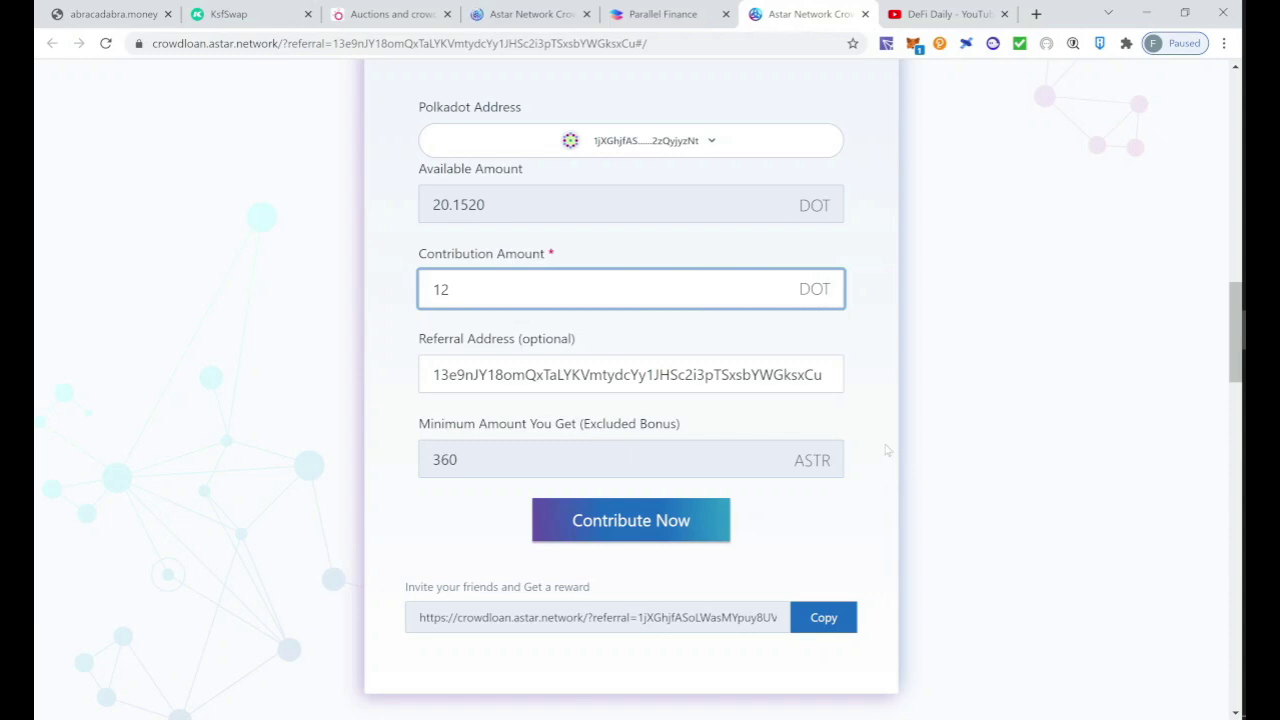
pyautogui.scroll(3, 886, 451)
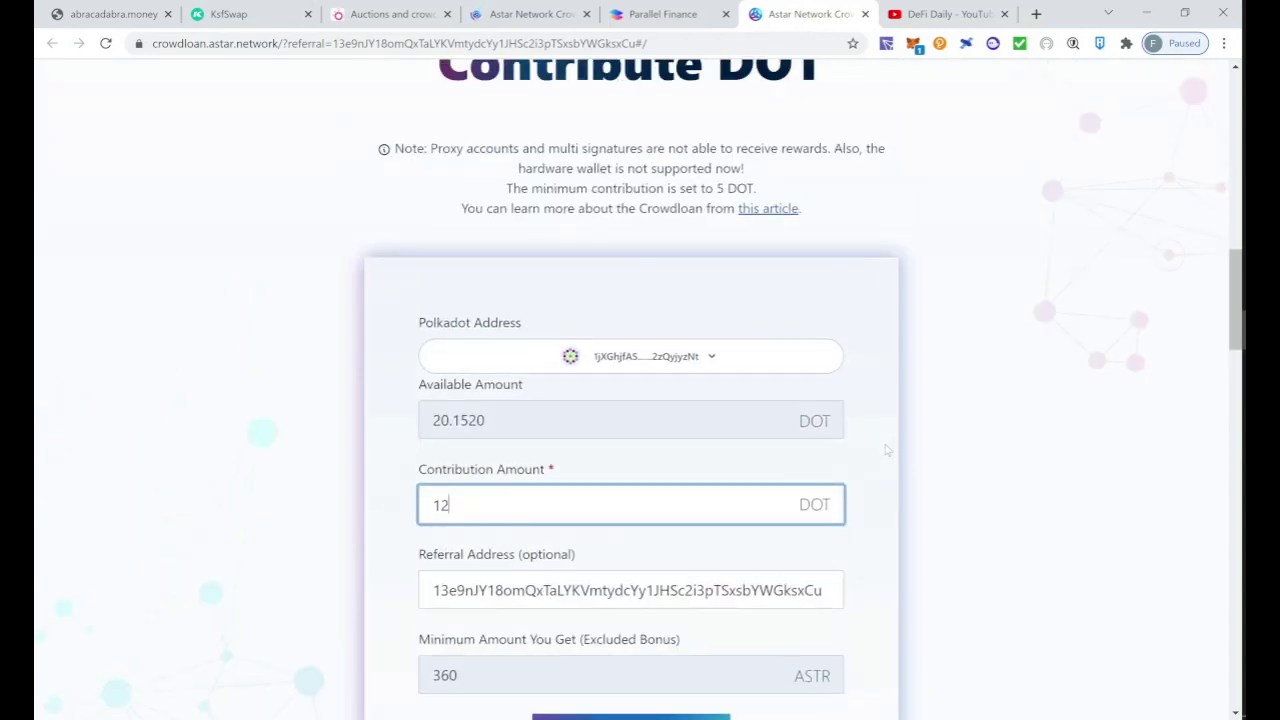
pyautogui.scroll(-4, 886, 451)
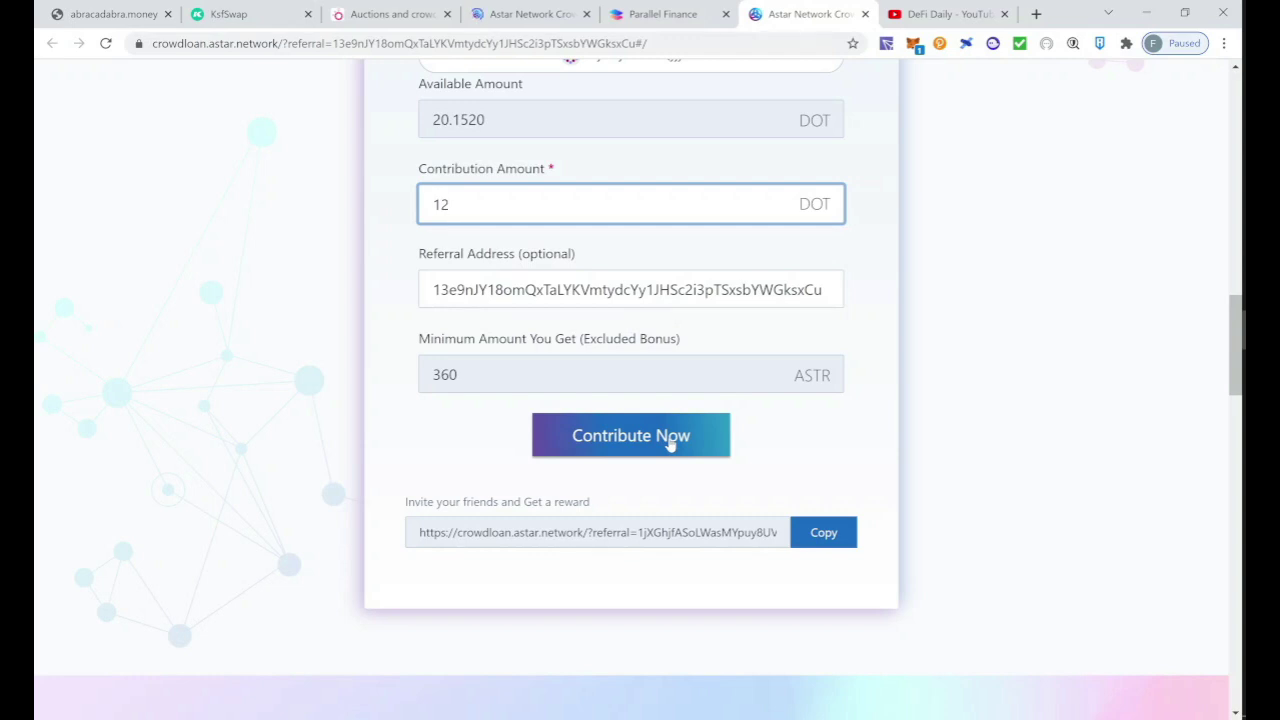
pyautogui.scroll(2, 875, 443)
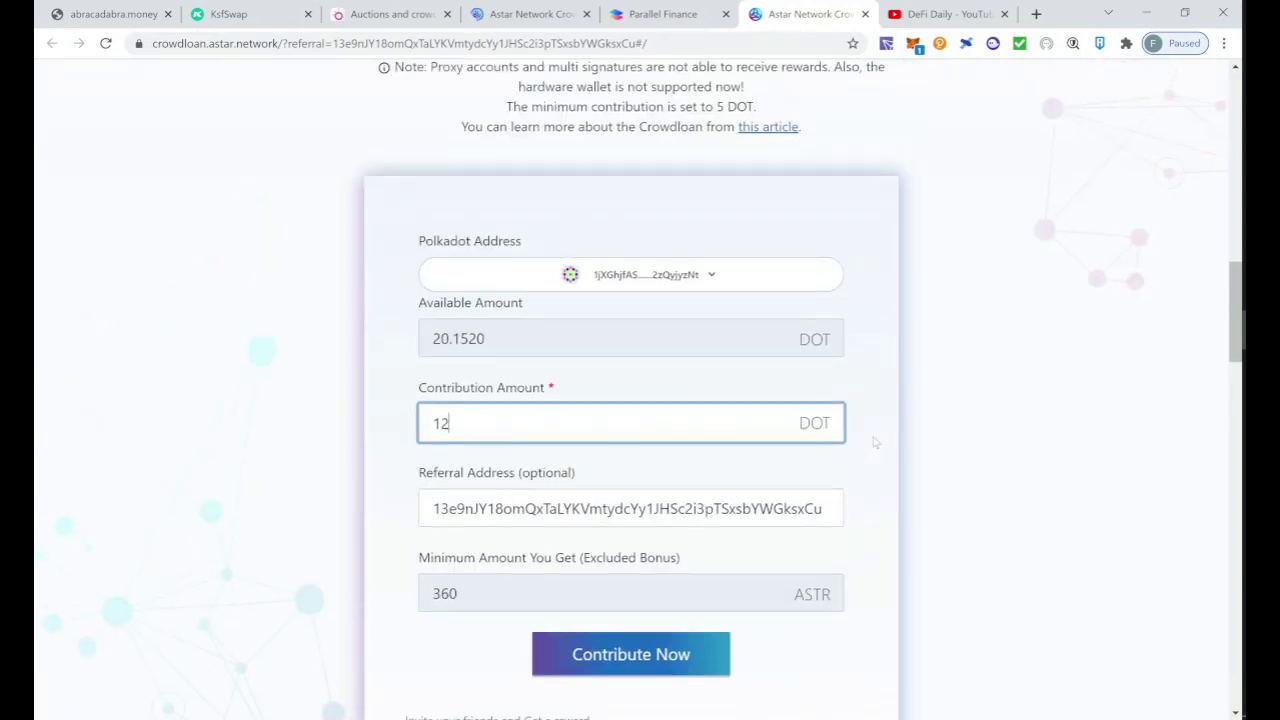
# - Check in the Polkadot wallet extension's website access settings that crowdloan.astar.network is allowed, and close the extension
pyautogui.scroll(3, 875, 443)
pyautogui.scroll(1, 917, 219)
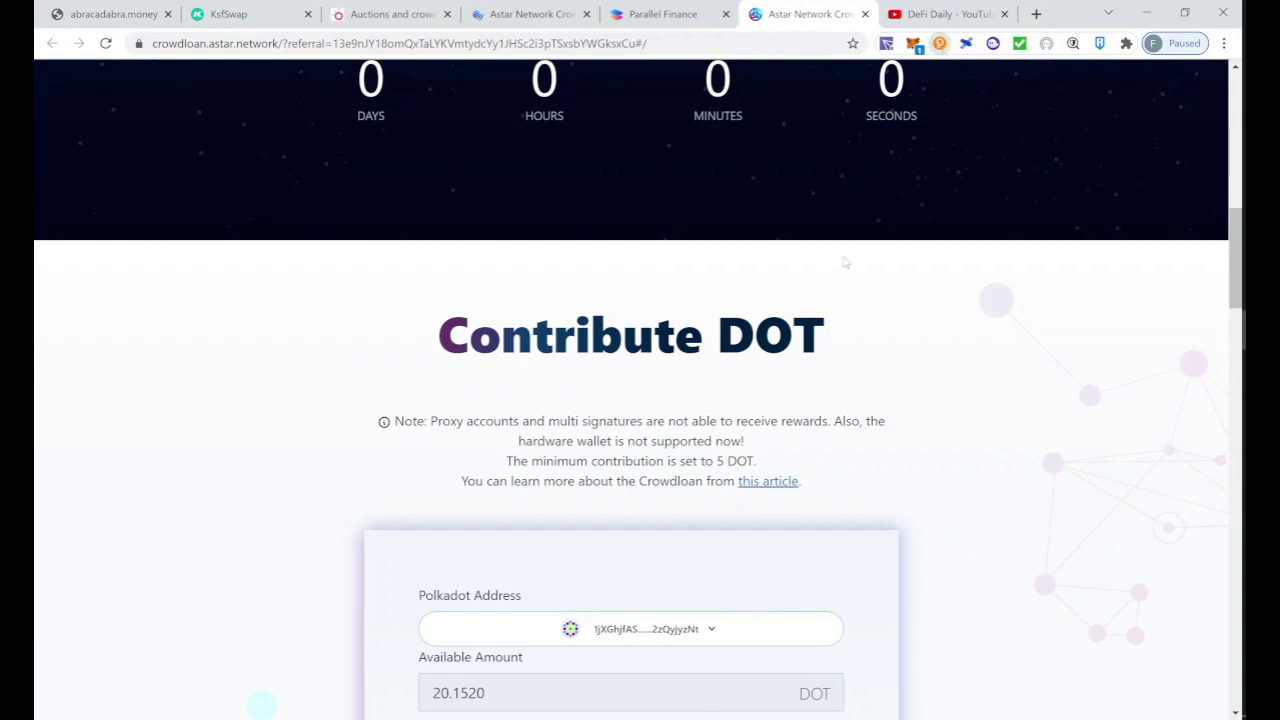
pyautogui.scroll(8, 845, 262)
pyautogui.click(939, 43)
pyautogui.click(921, 86)
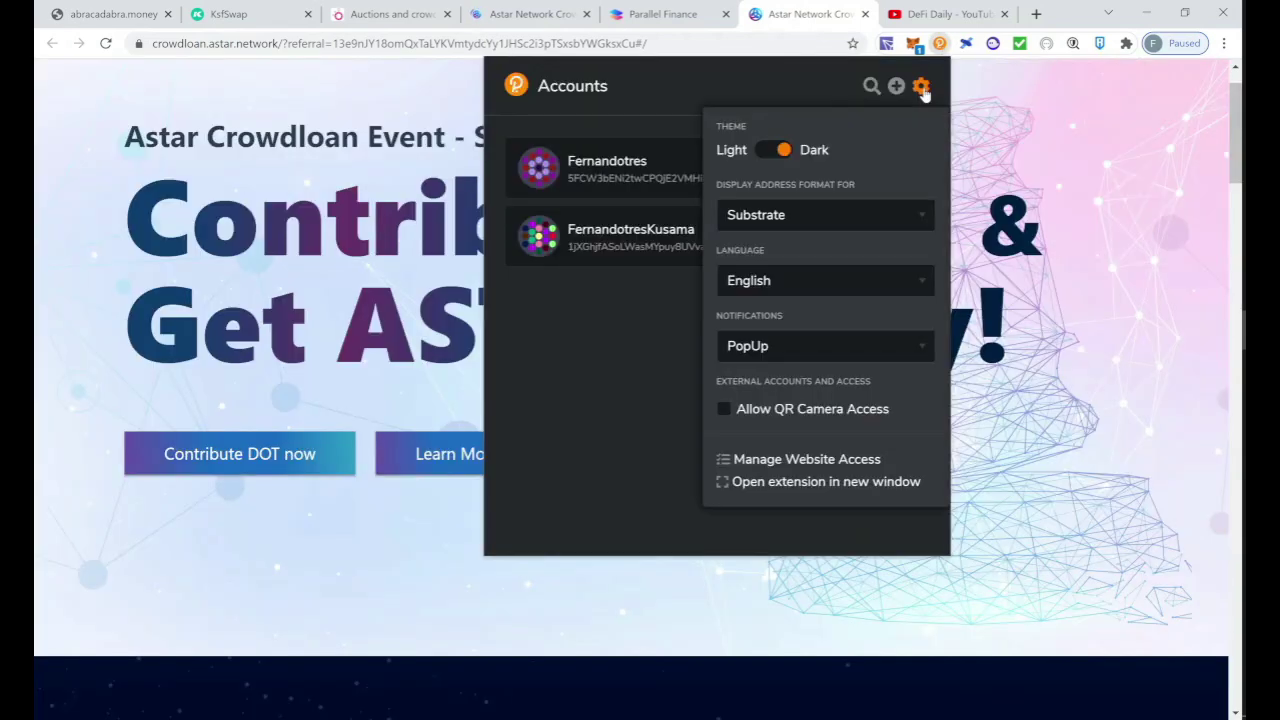
pyautogui.click(846, 462)
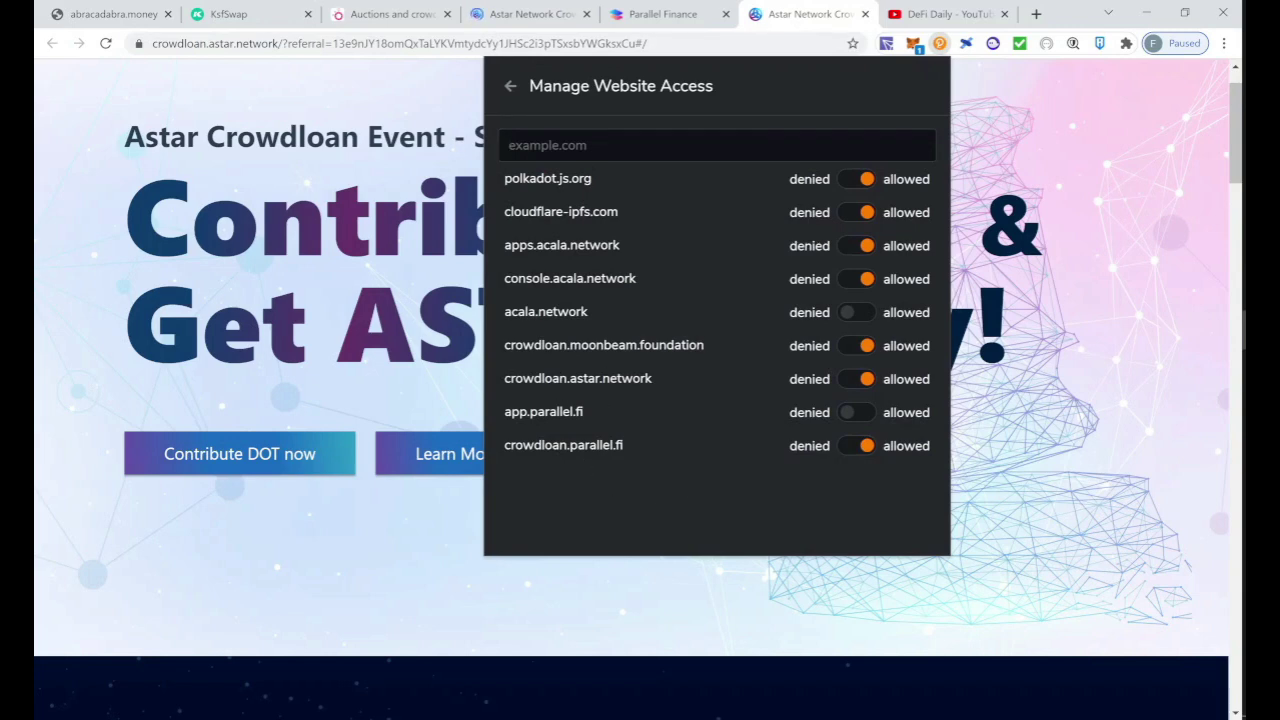
pyautogui.click(1080, 405)
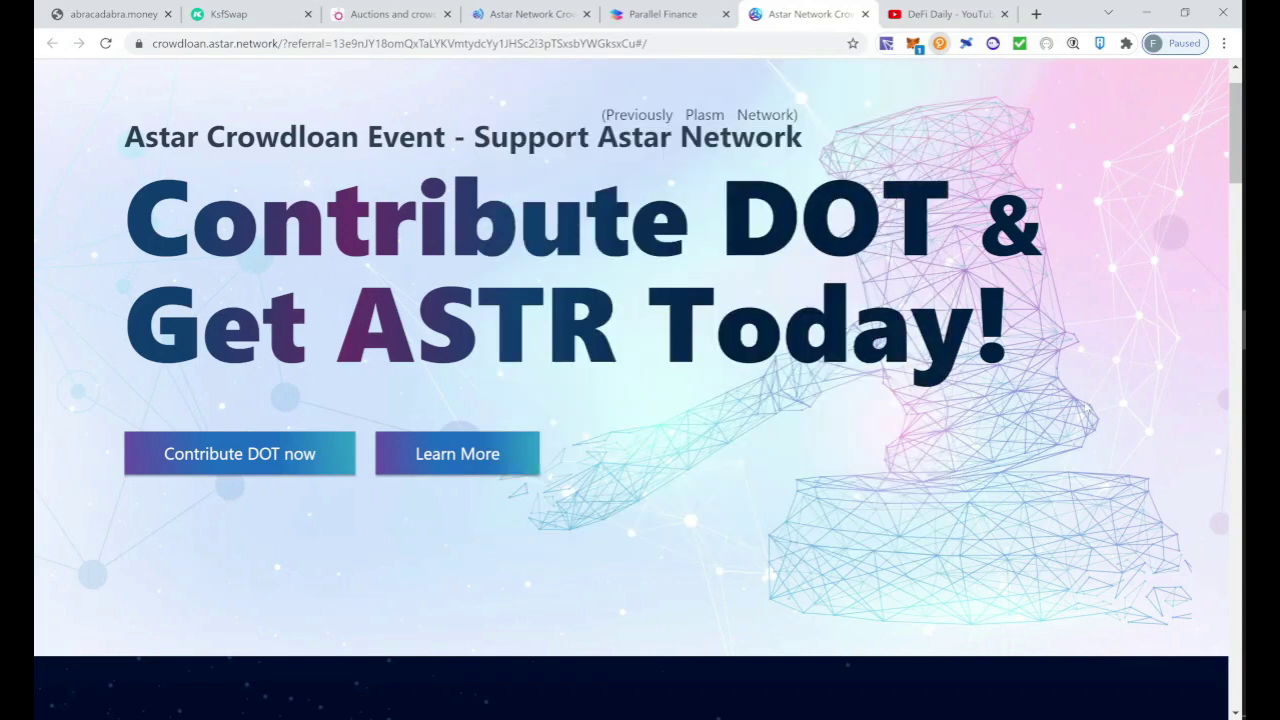
# - Submit the Astar contribution, agreeing to the crowdloan disclaimer and signing the transaction with the wallet account password
pyautogui.scroll(1, 1085, 406)
pyautogui.scroll(-15, 1083, 406)
pyautogui.scroll(2, 710, 498)
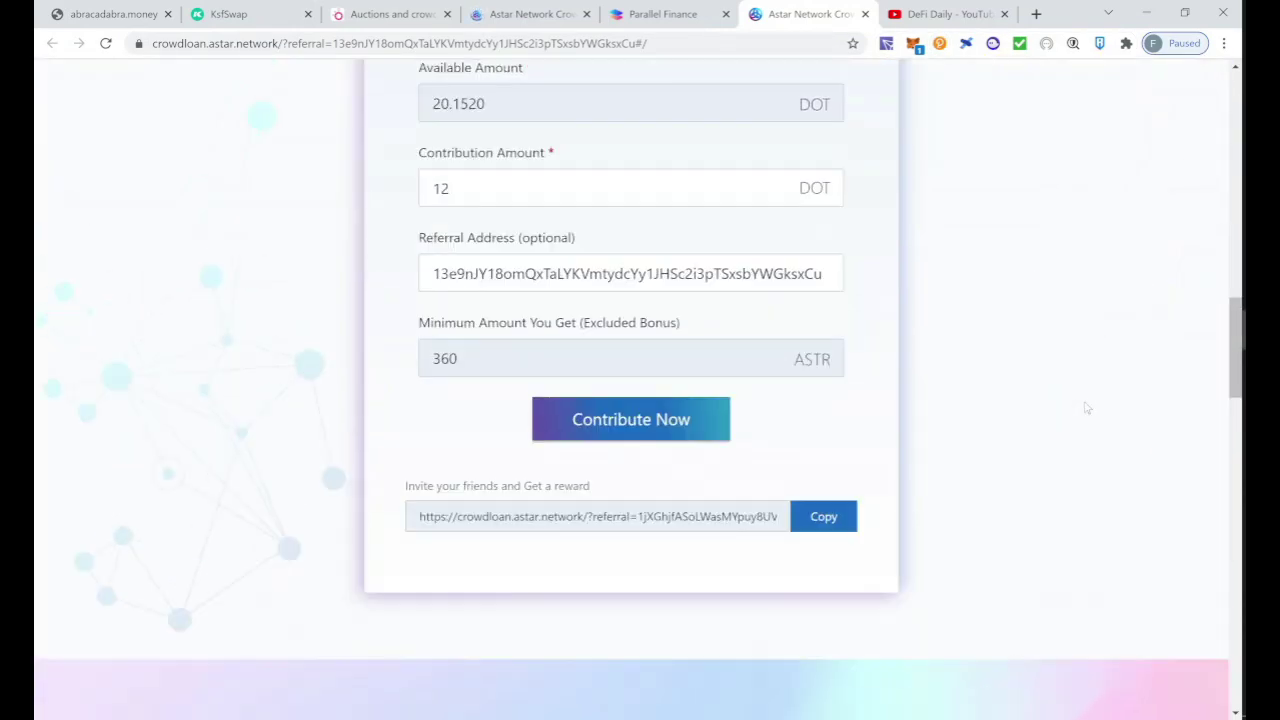
pyautogui.click(710, 498)
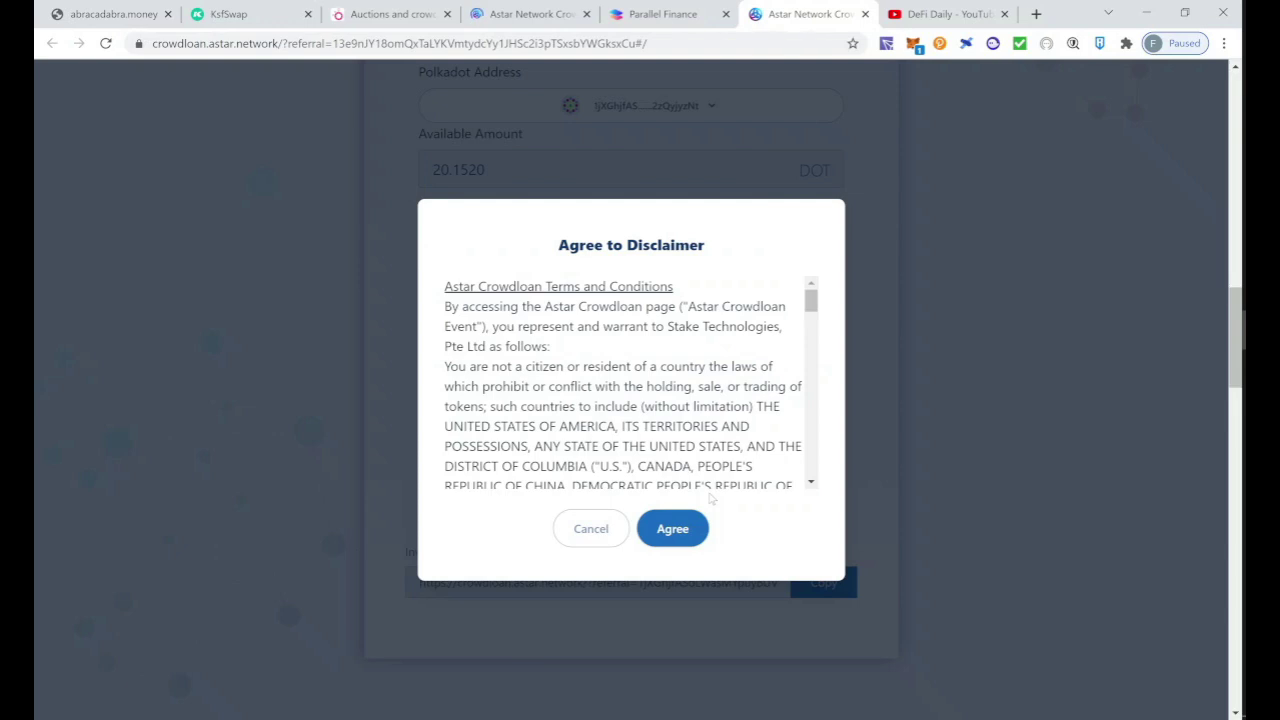
pyautogui.scroll(-5, 740, 352)
pyautogui.scroll(-3, 740, 352)
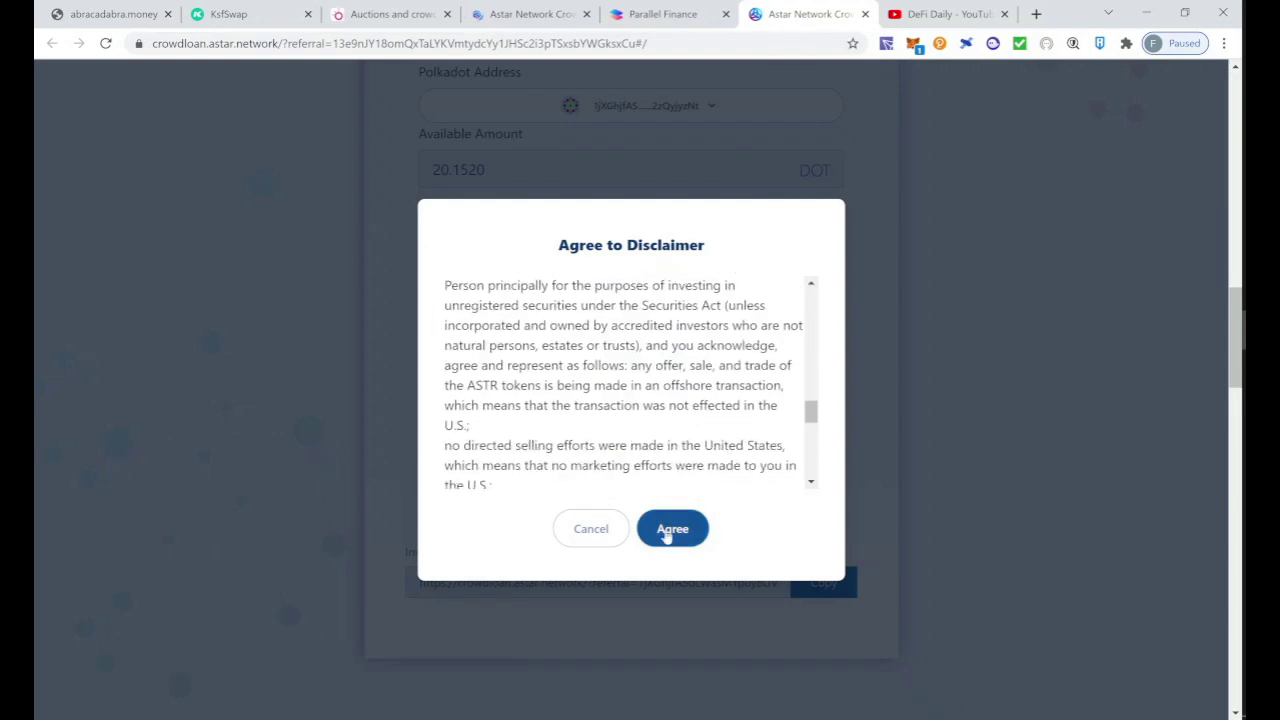
pyautogui.click(669, 531)
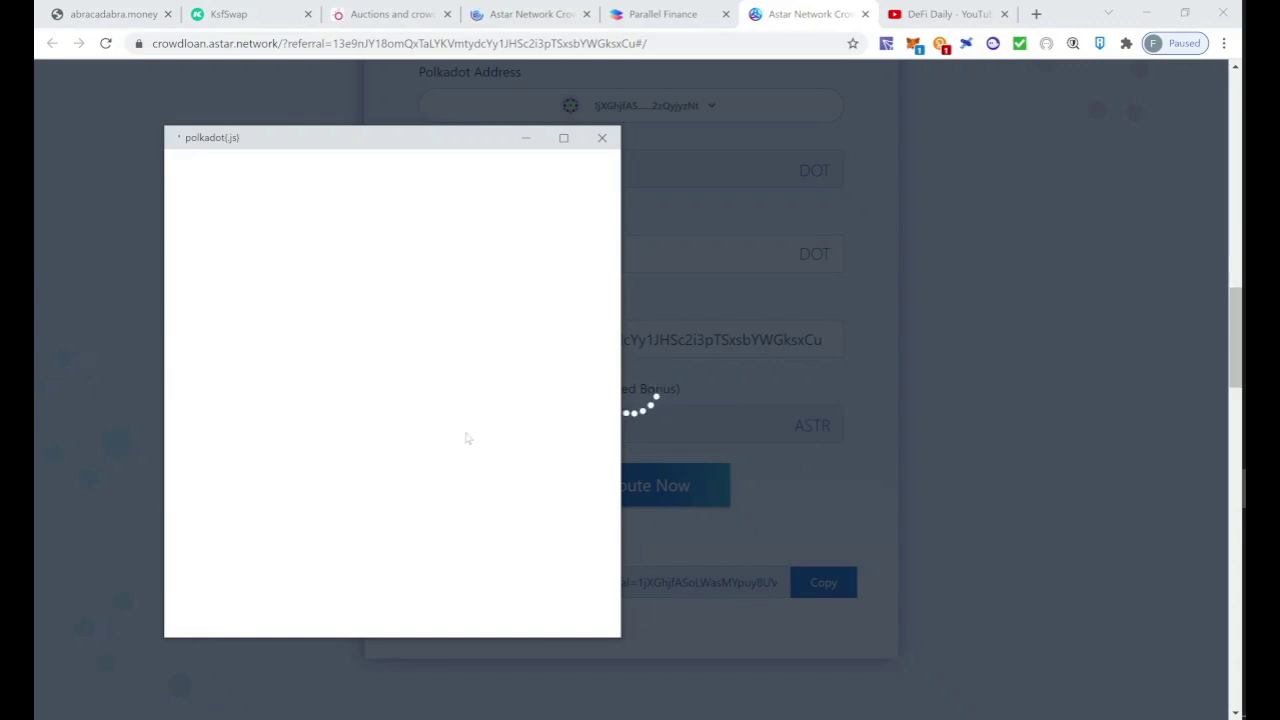
pyautogui.click(393, 577)
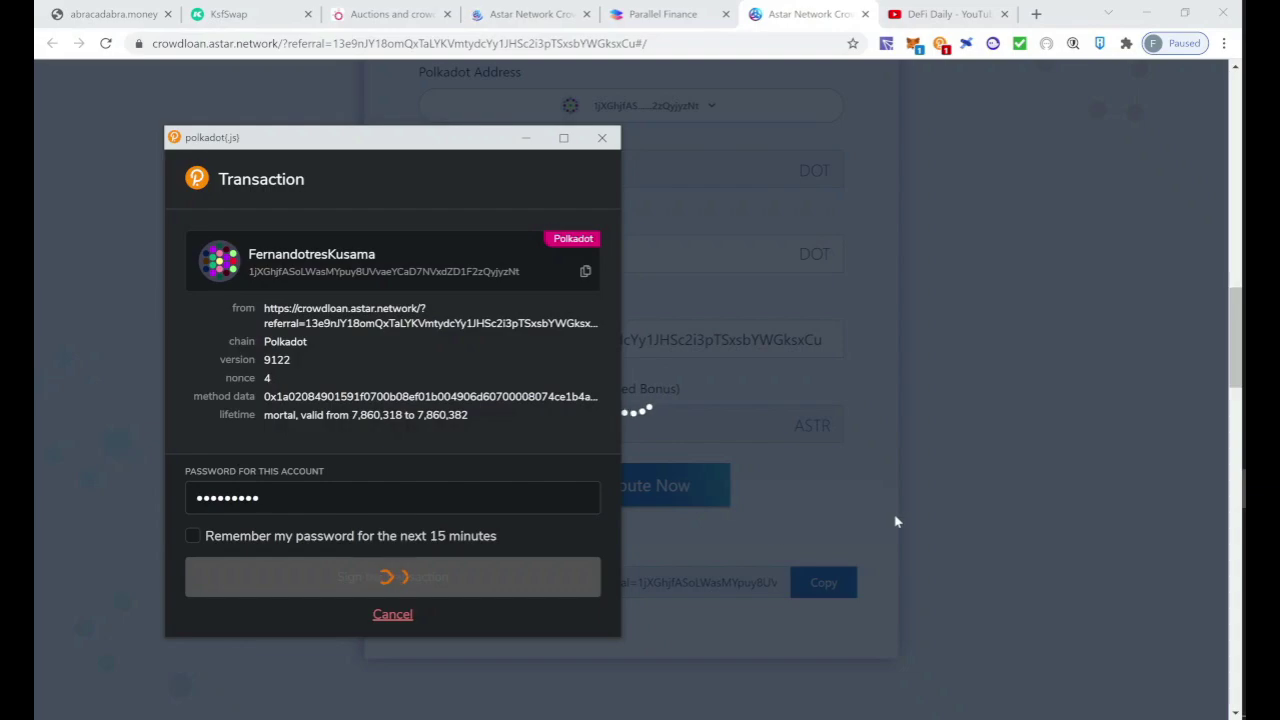
# - Look through the Astar crowdloan page for the contribution's transaction status, the crowdloan statistics and the crowdloan rules
pyautogui.scroll(5, 896, 521)
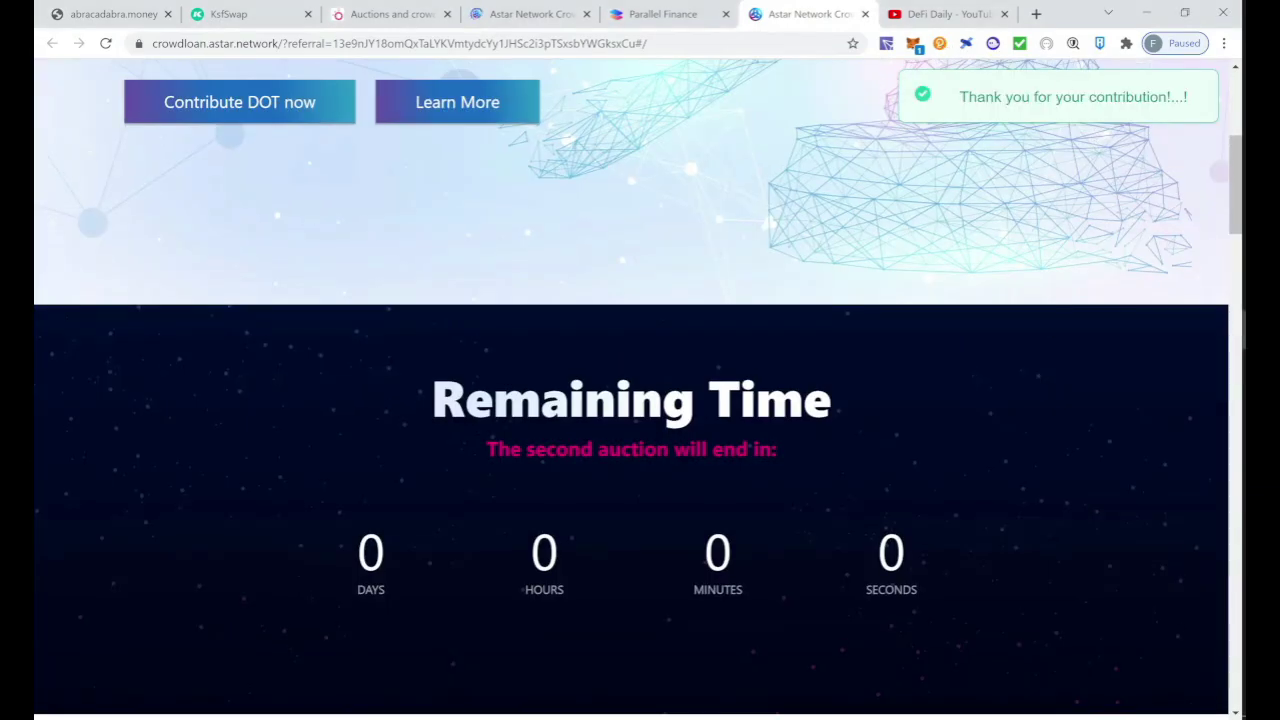
pyautogui.moveTo(430, 375); pyautogui.dragTo(920, 600)
pyautogui.scroll(4, 640, 390)
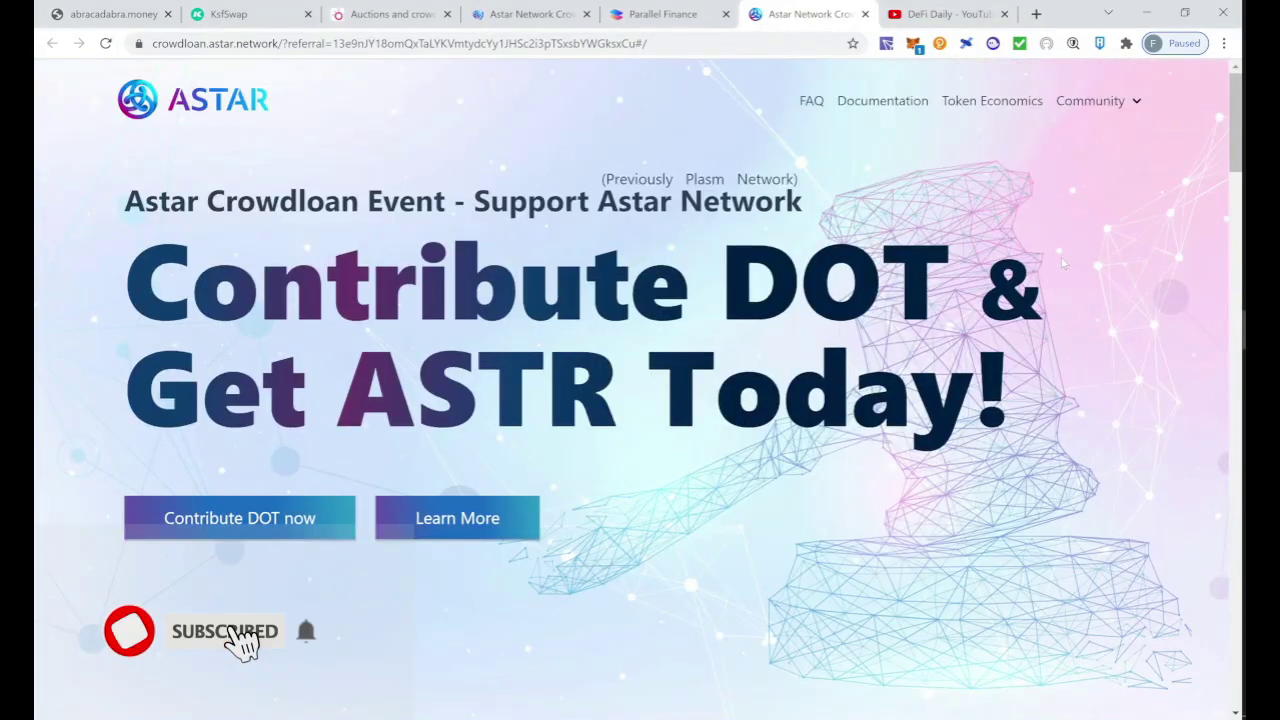
pyautogui.scroll(-2, 640, 390)
pyautogui.scroll(-10, 1064, 262)
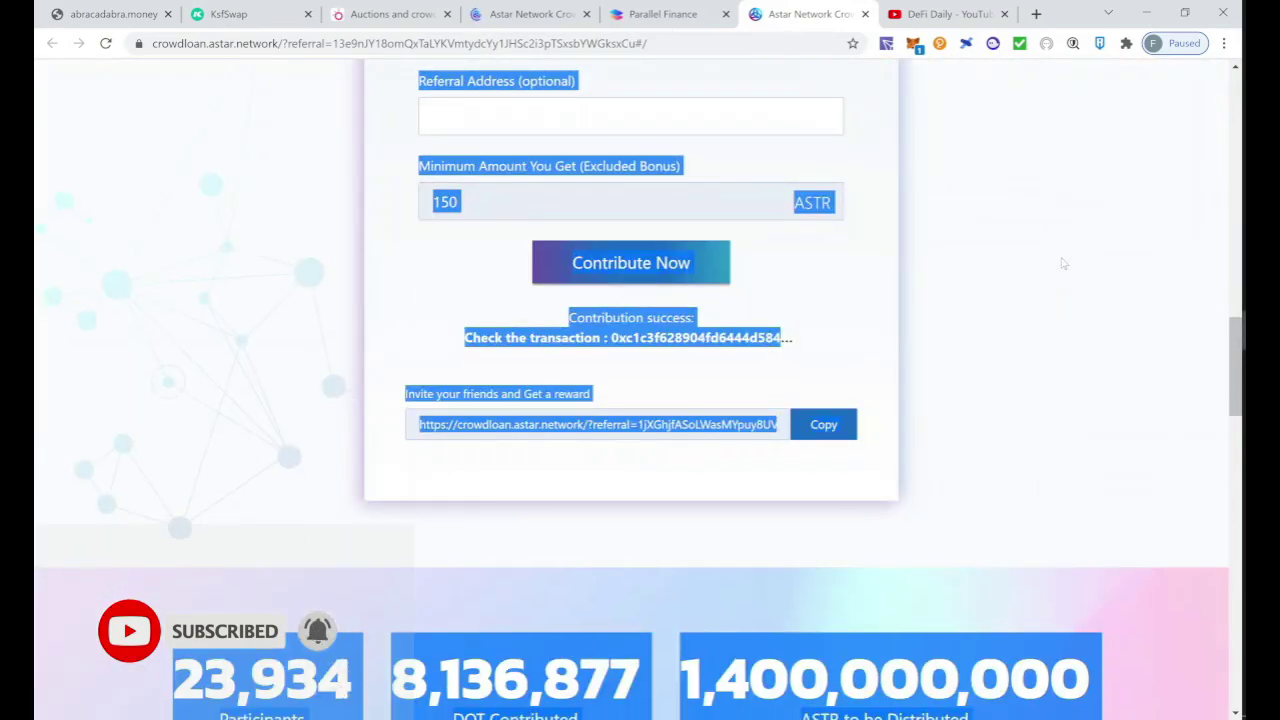
pyautogui.click(1064, 263)
pyautogui.scroll(-6, 1064, 263)
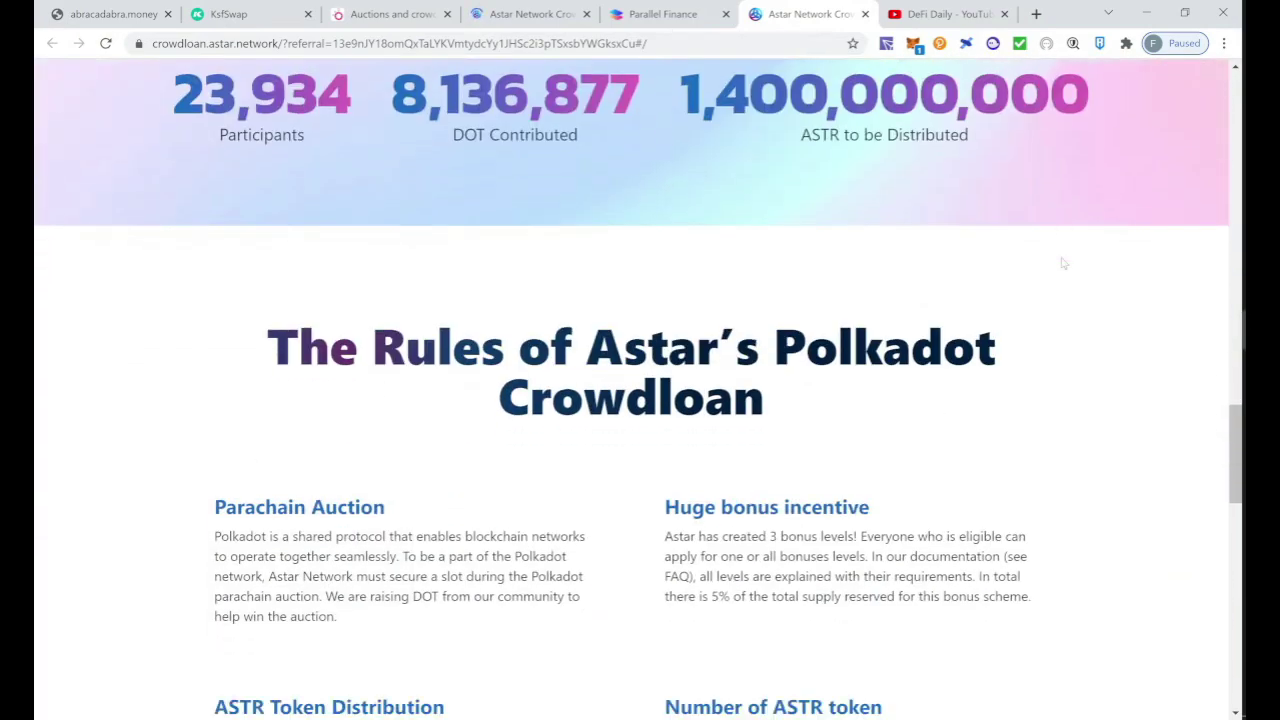
pyautogui.scroll(-2, 1064, 263)
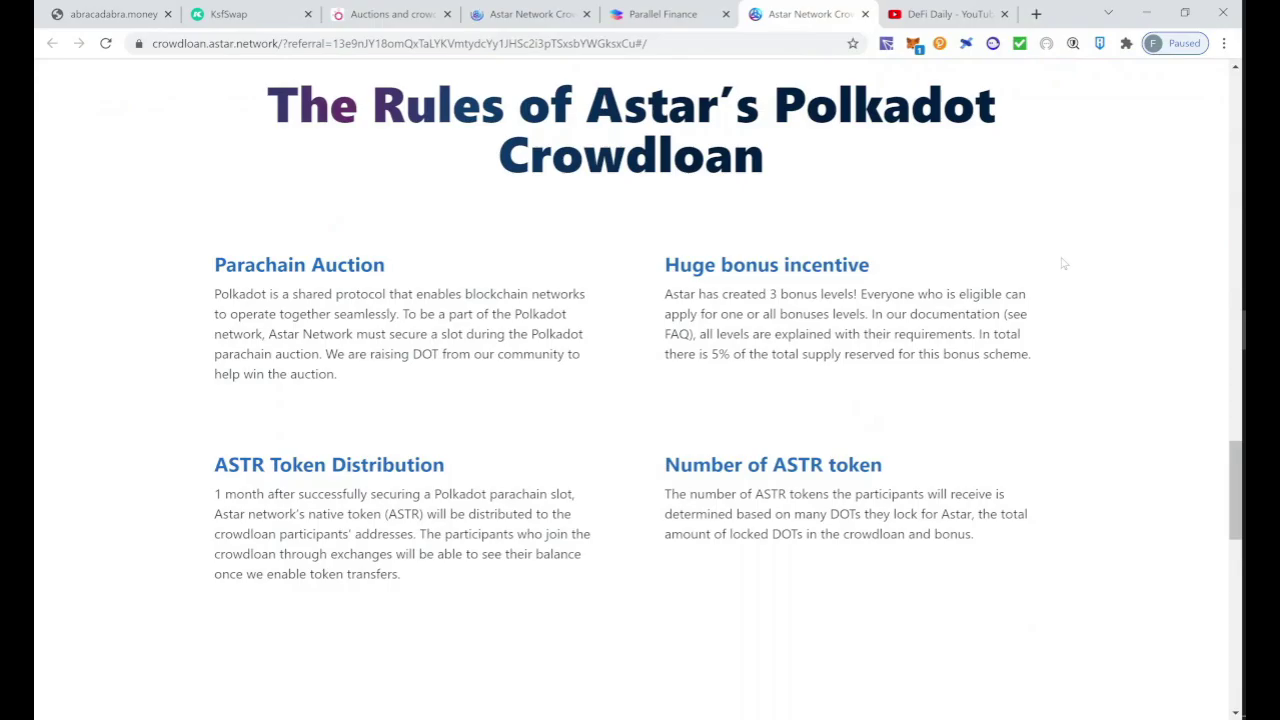